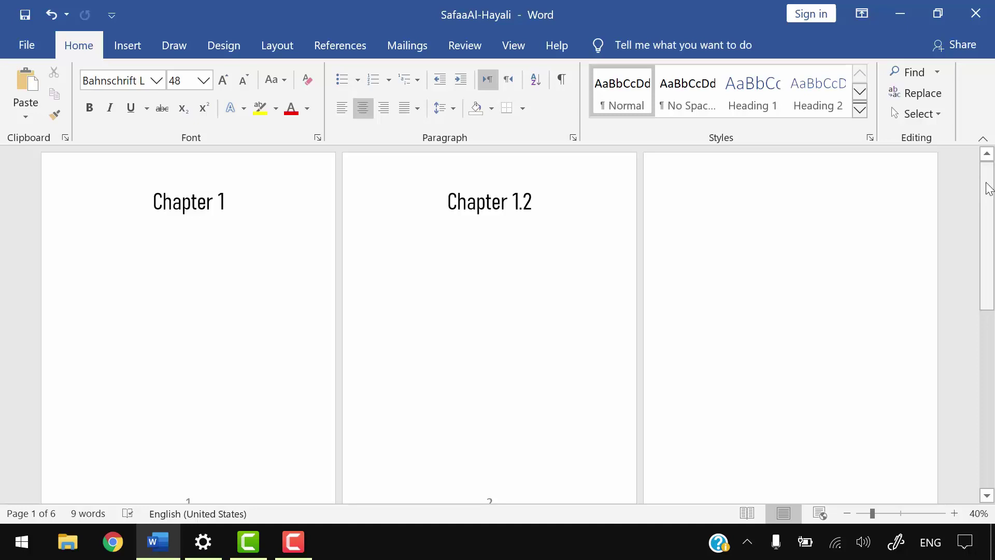
Turn on Show/Hide ¶ and put the cursor at the end of page 2's last paragraph
mouse_move(989, 189)
mouse_down()
mouse_move(991, 215)
mouse_move(991, 205)
mouse_up()
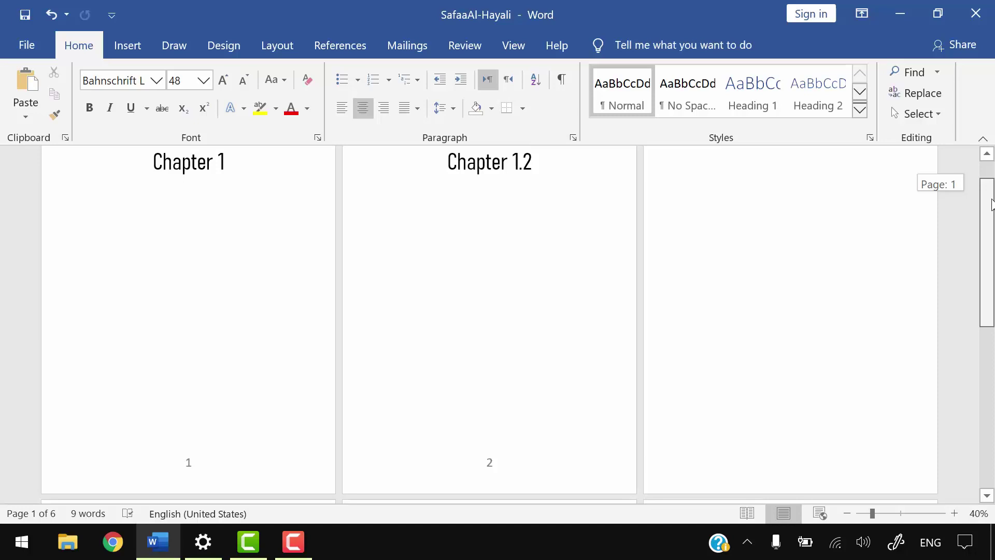
drag(992, 205, 963, 361)
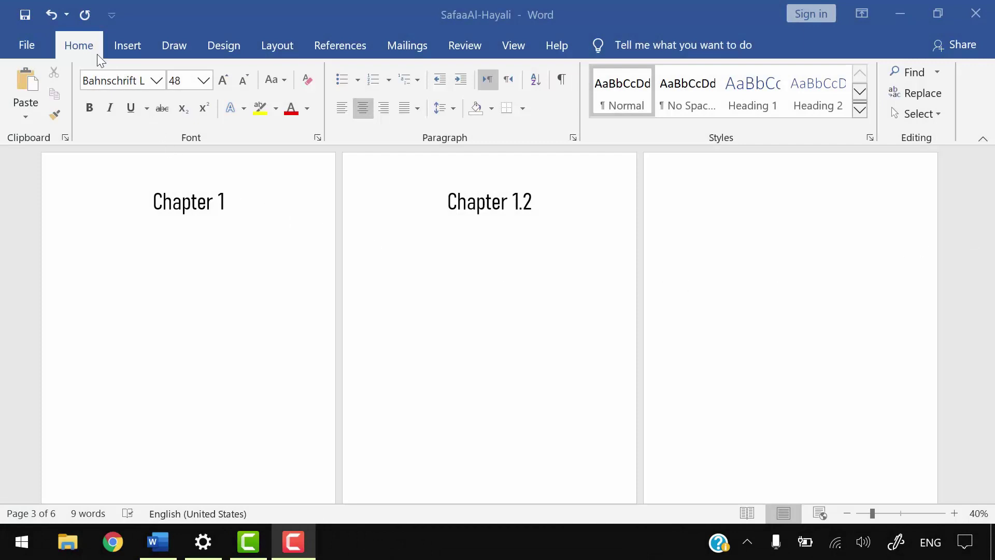
click(564, 85)
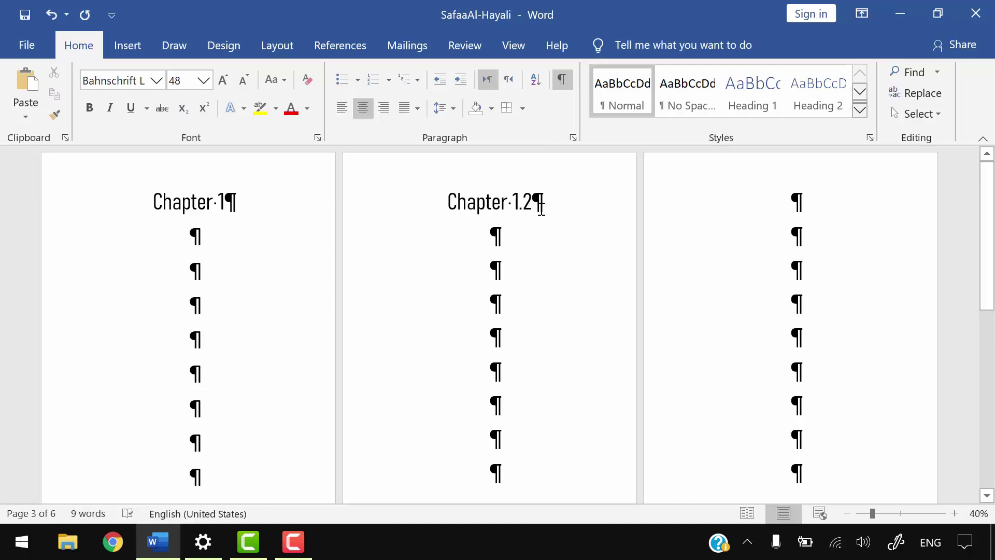
scroll(550, 240, down, 1)
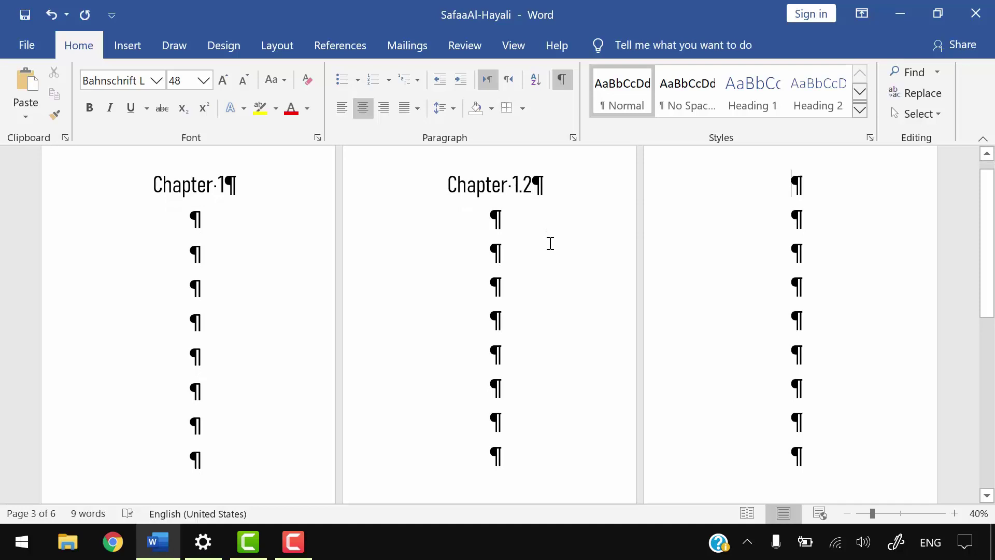
scroll(550, 243, down, 1)
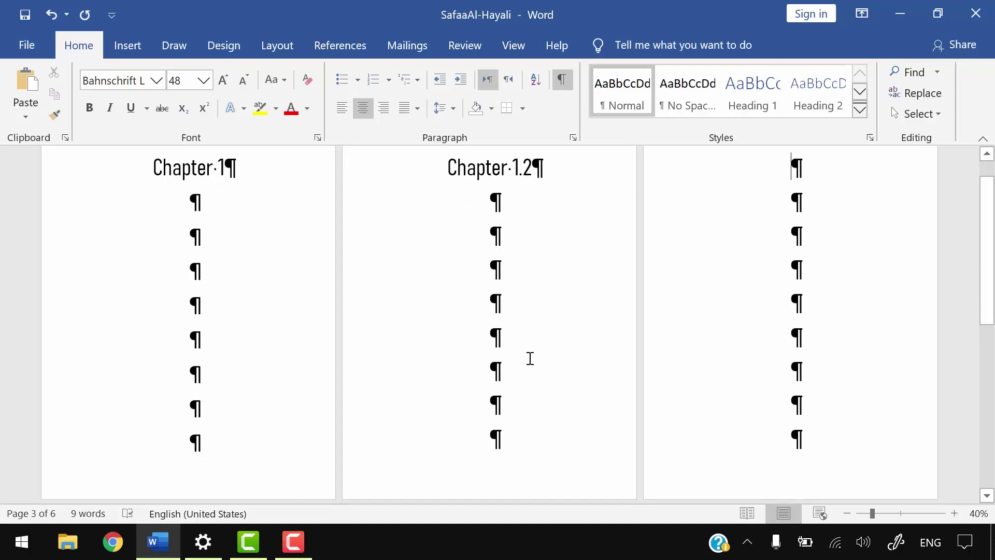
click(516, 451)
Insert a Next Page section break at the end of page 2
click(276, 49)
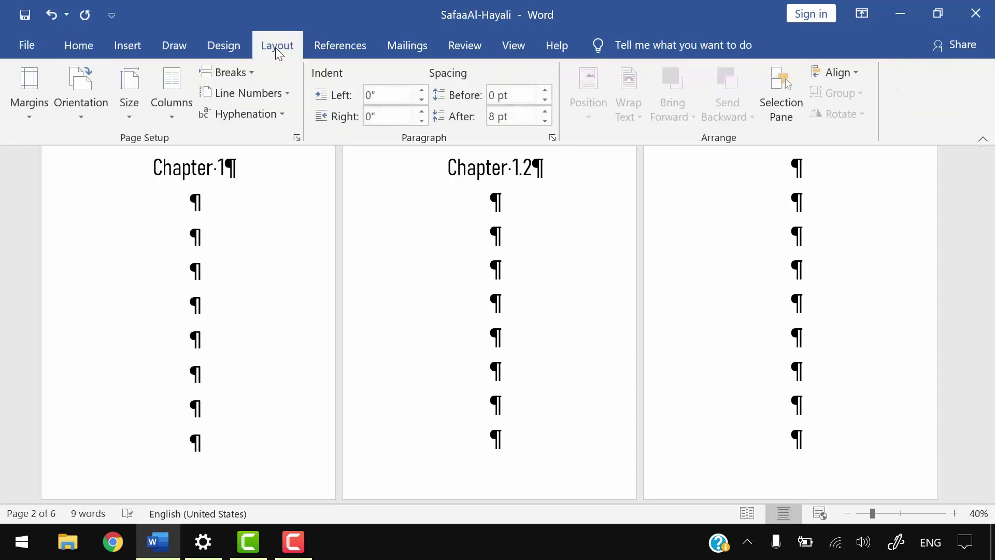
click(258, 73)
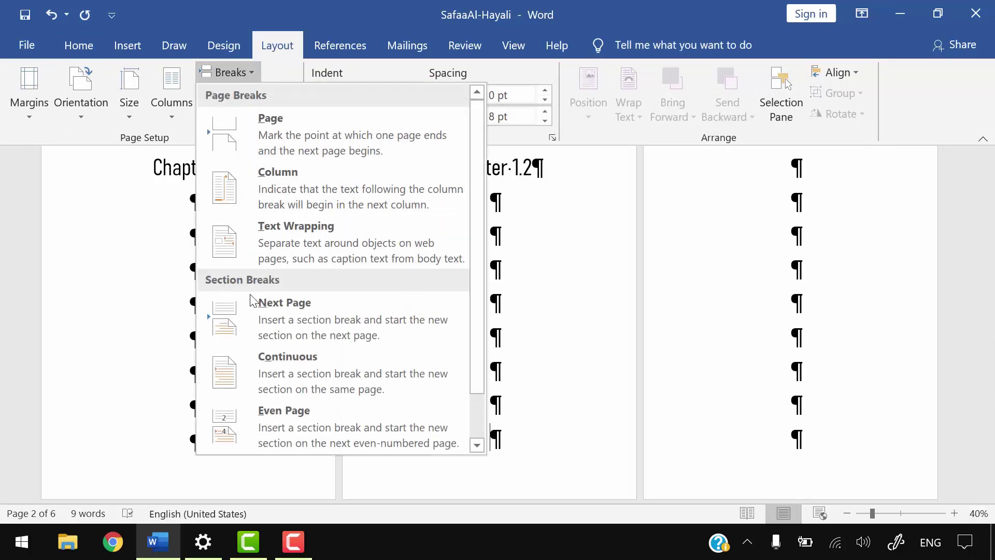
click(356, 321)
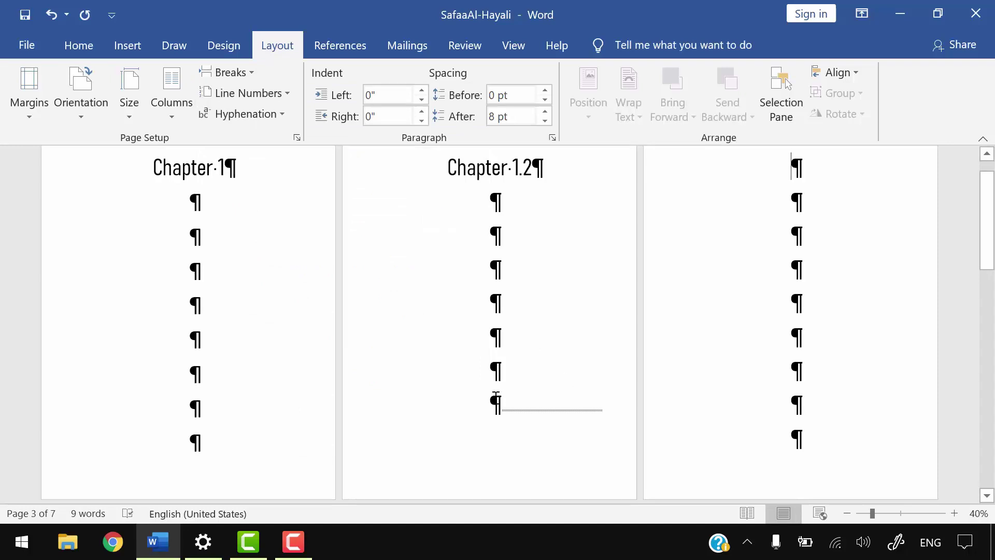
Add an empty paragraph before the break and delete the extra empty paragraph on page 3
click(546, 398)
key(Return)
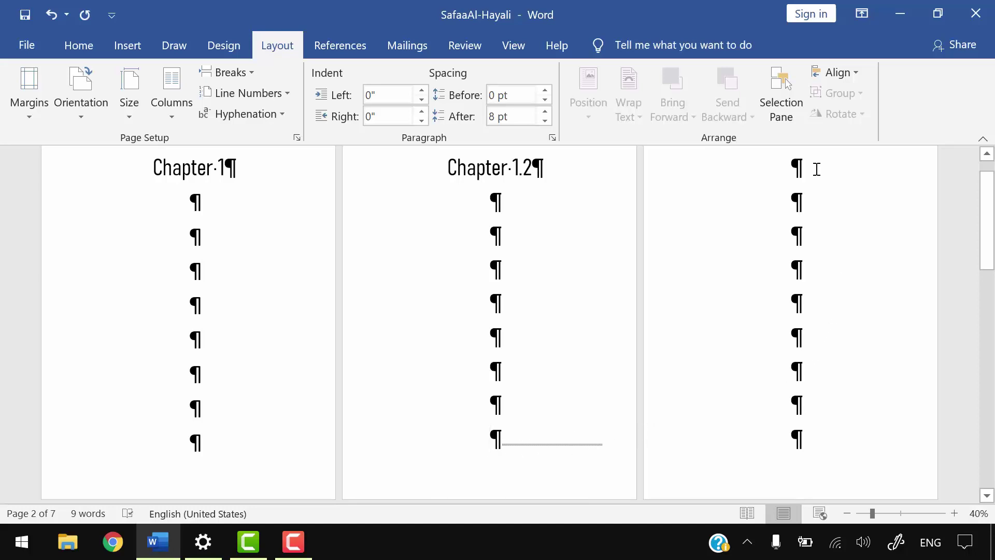
scroll(816, 189, up, 1)
scroll(816, 207, down, 2)
scroll(818, 257, down, 3)
click(801, 331)
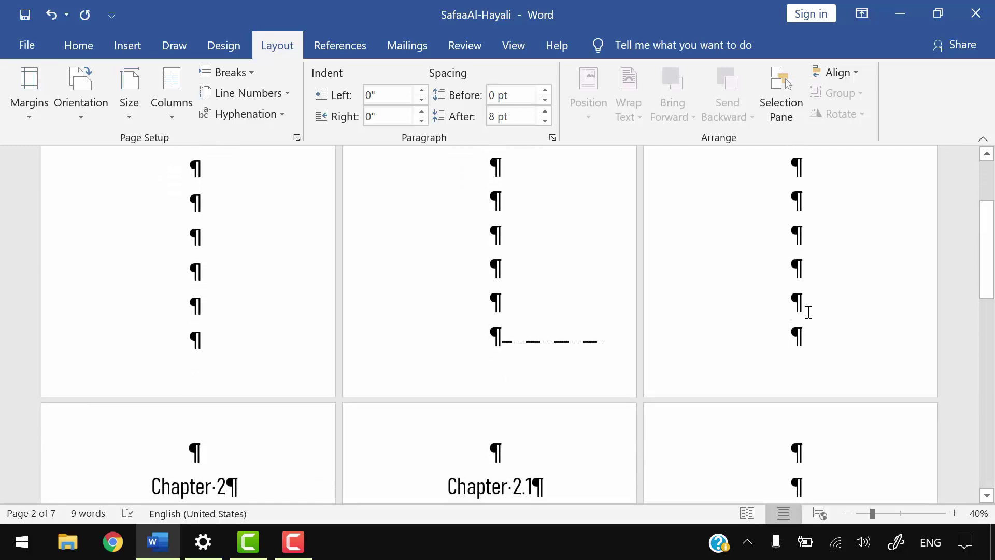
key(BackSpace)
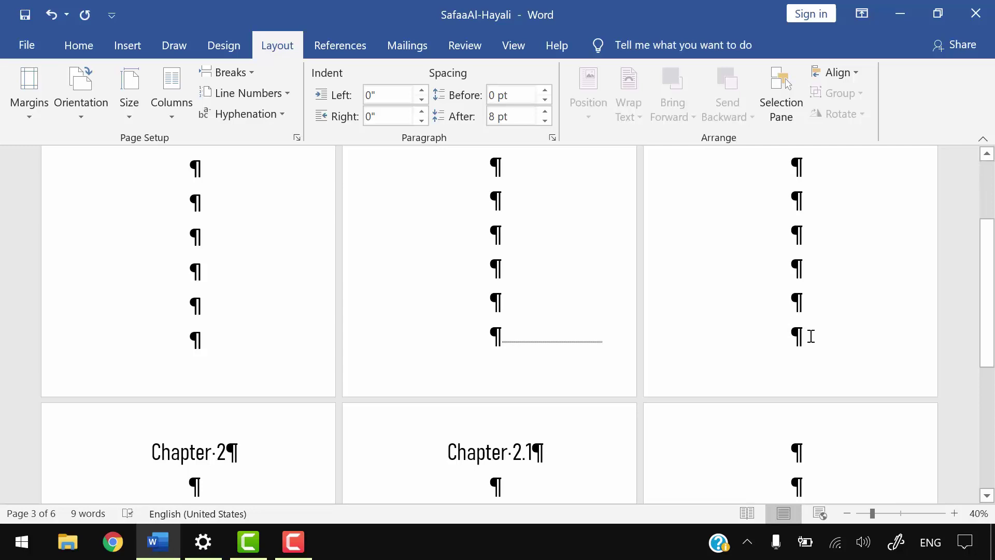
scroll(810, 334, up, 3)
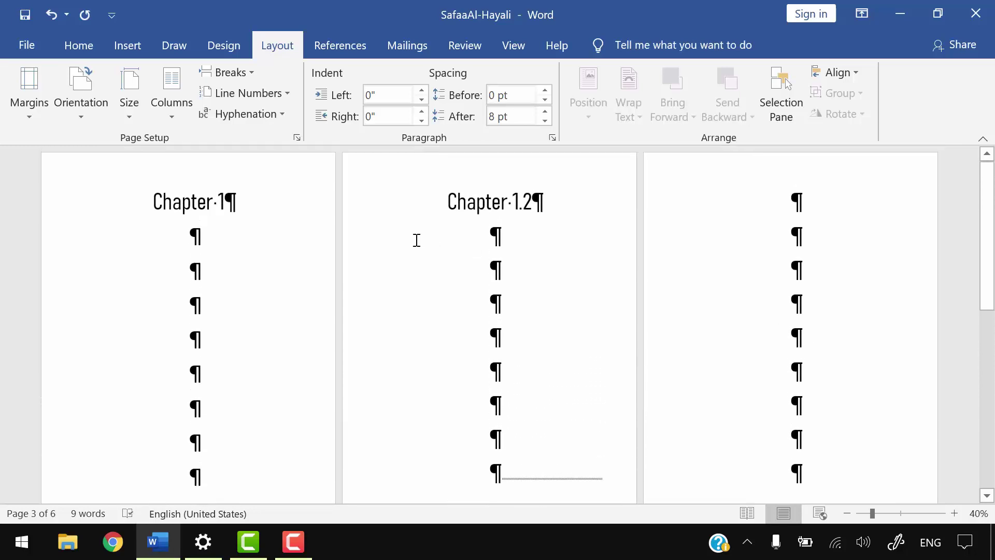
scroll(417, 240, down, 1)
scroll(549, 365, down, 1)
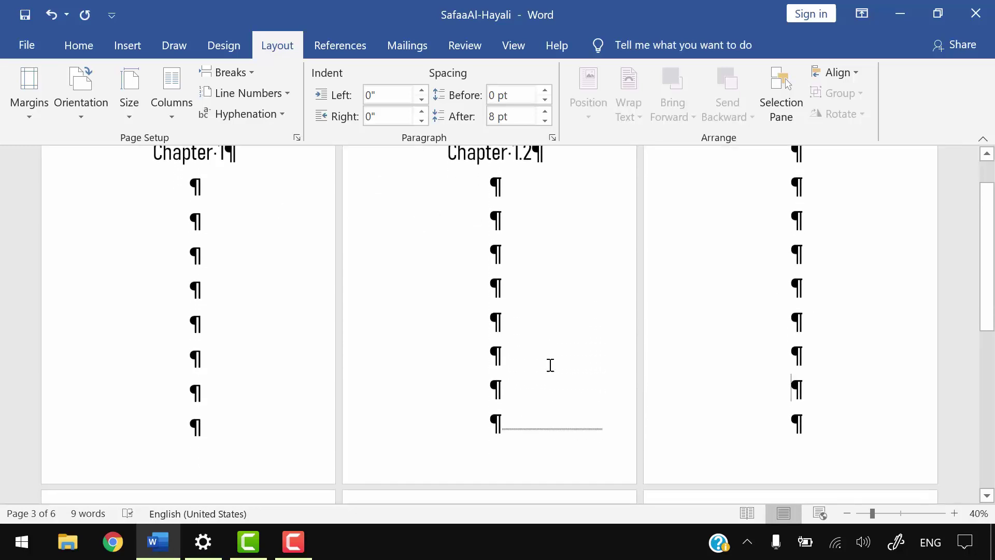
double_click(488, 460)
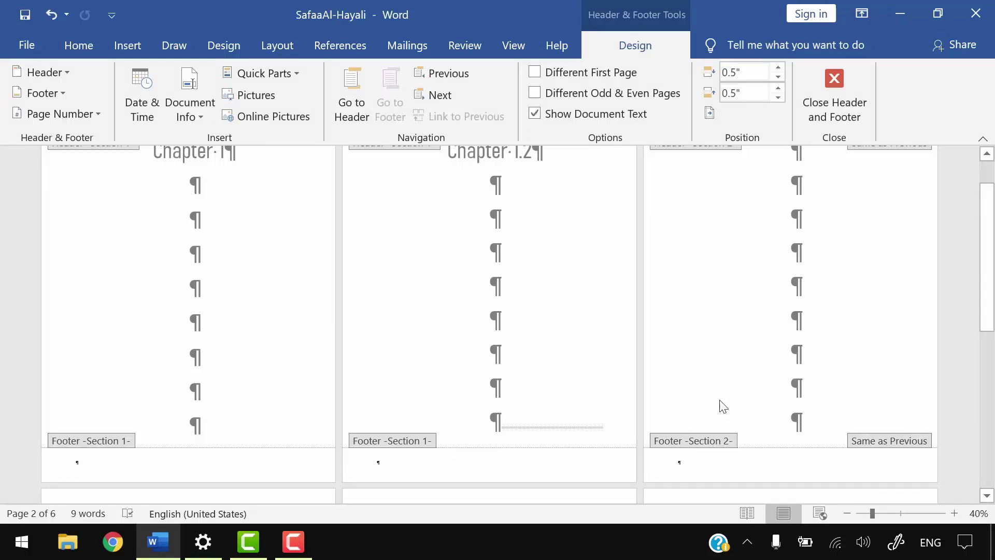
double_click(580, 355)
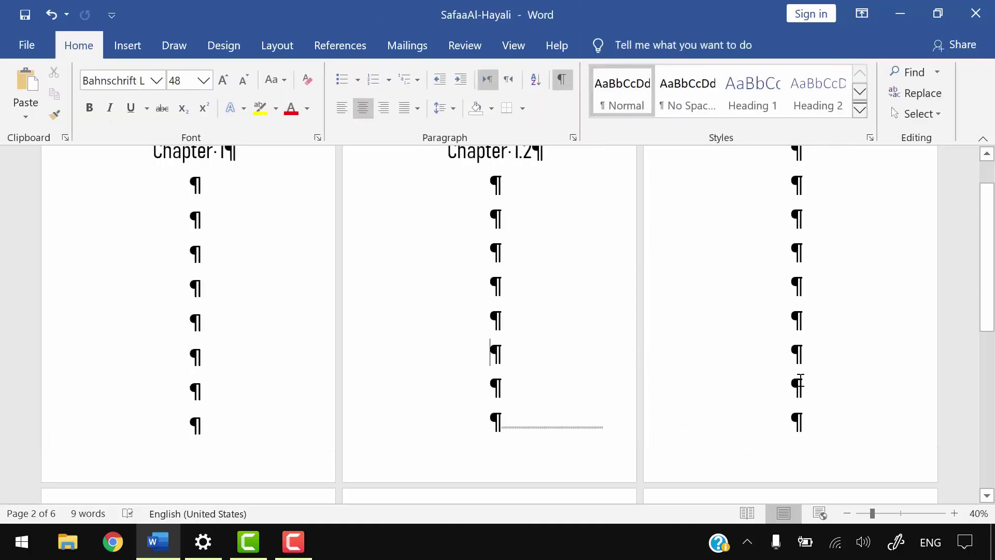
scroll(802, 332, up, 2)
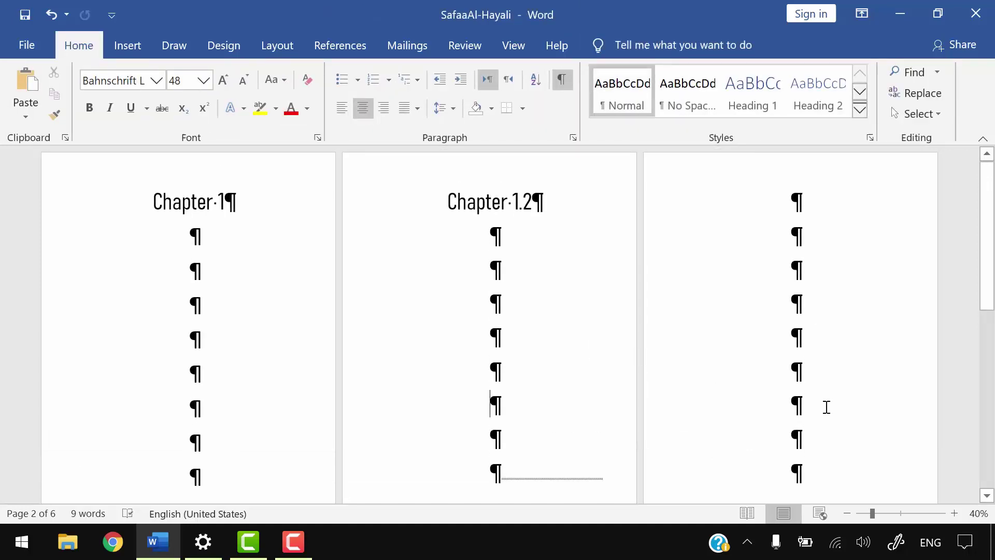
scroll(811, 366, down, 3)
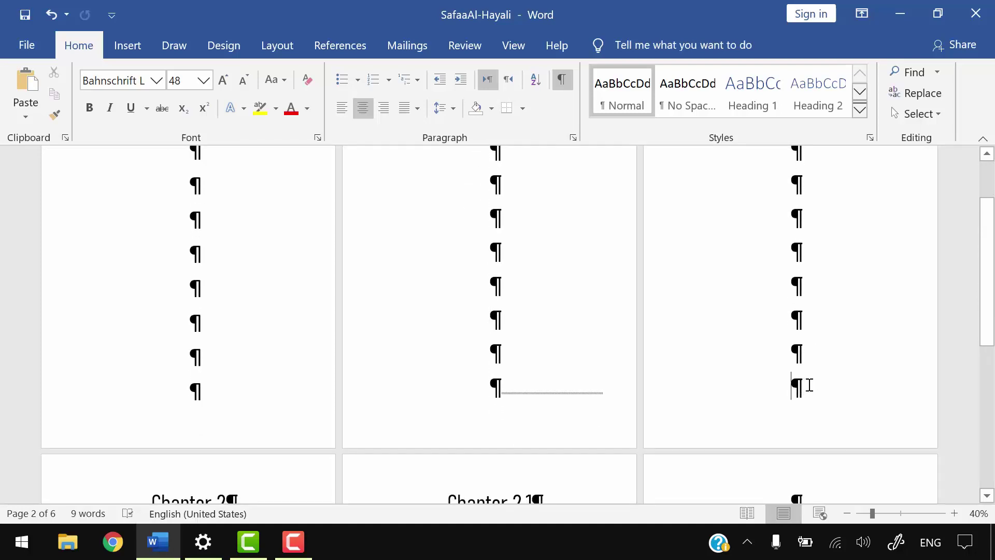
Insert a Next Page section break at the end of page 3
click(267, 48)
click(252, 71)
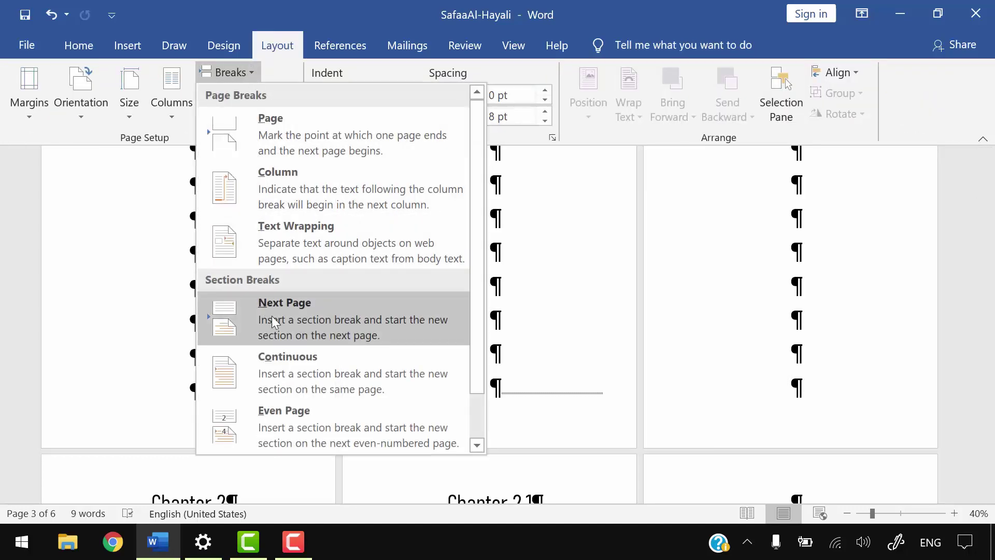
click(364, 333)
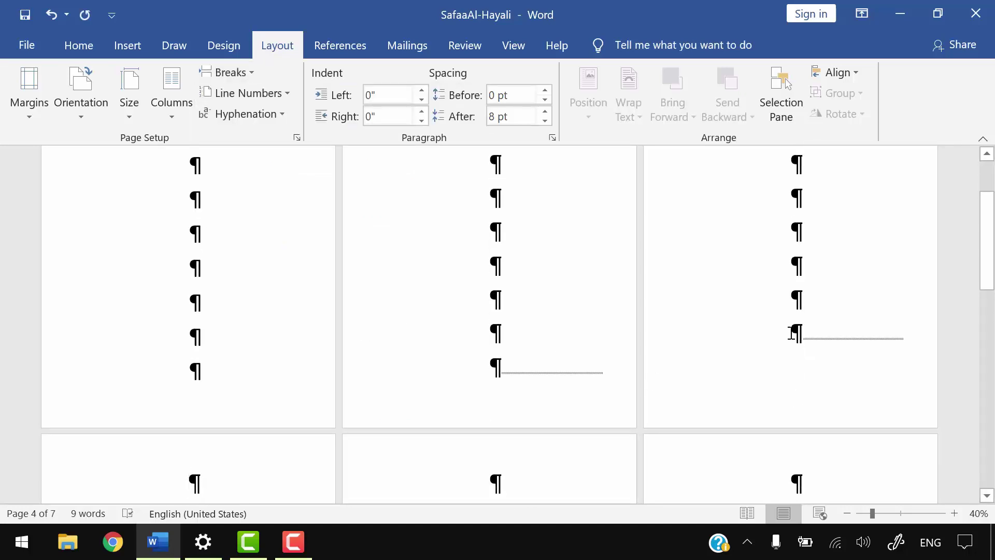
Delete the empty paragraph above the Chapter 2 heading so it starts page 4
scroll(794, 334, down, 3)
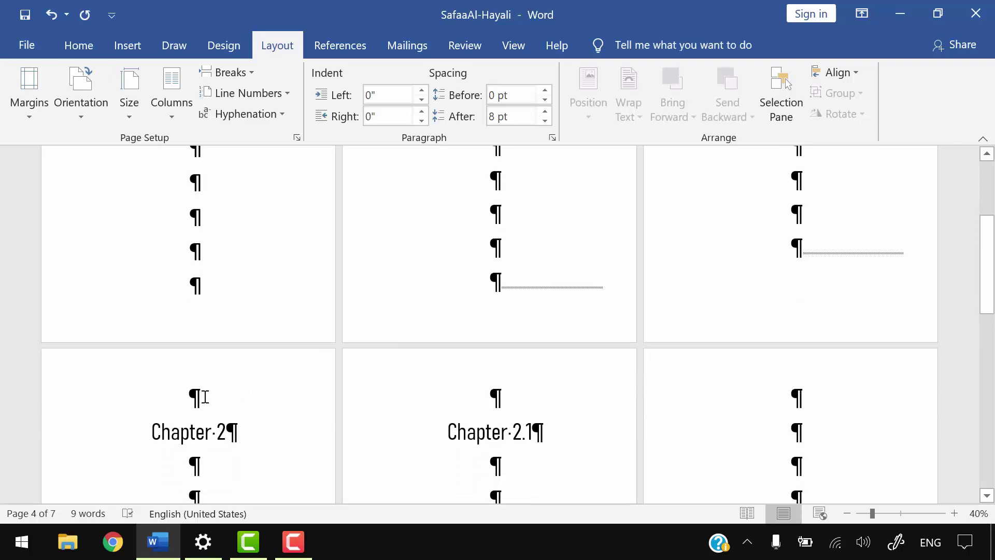
drag(183, 396, 211, 398)
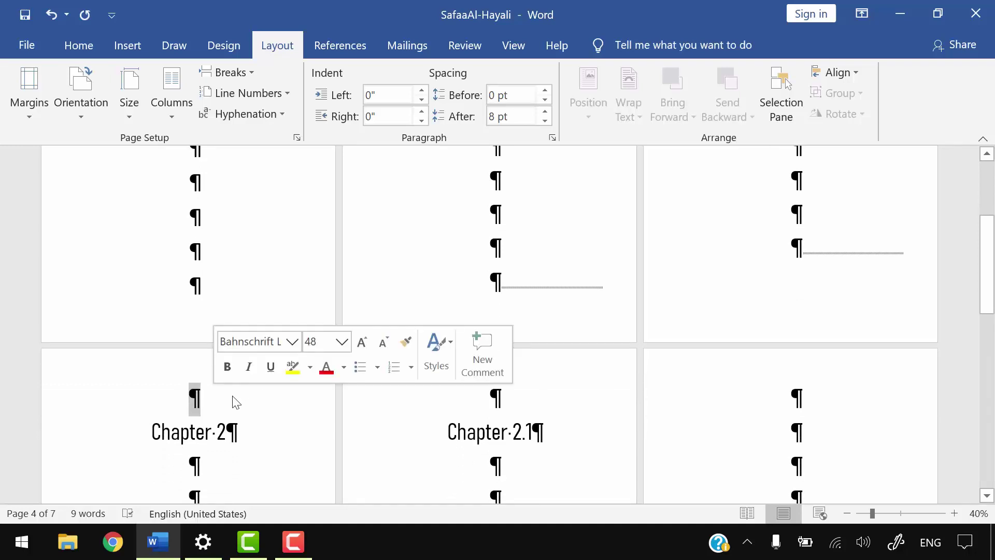
key(Delete)
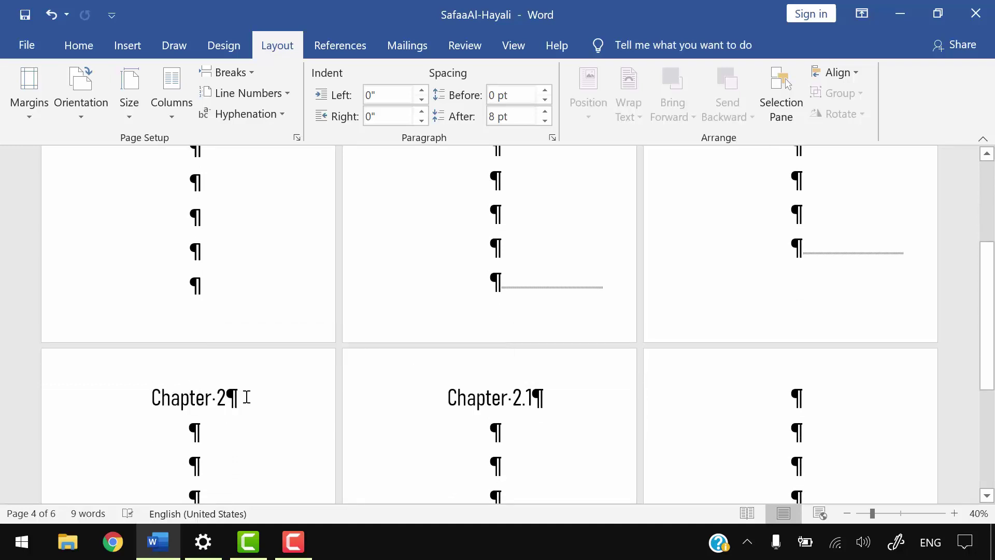
scroll(690, 311, down, 2)
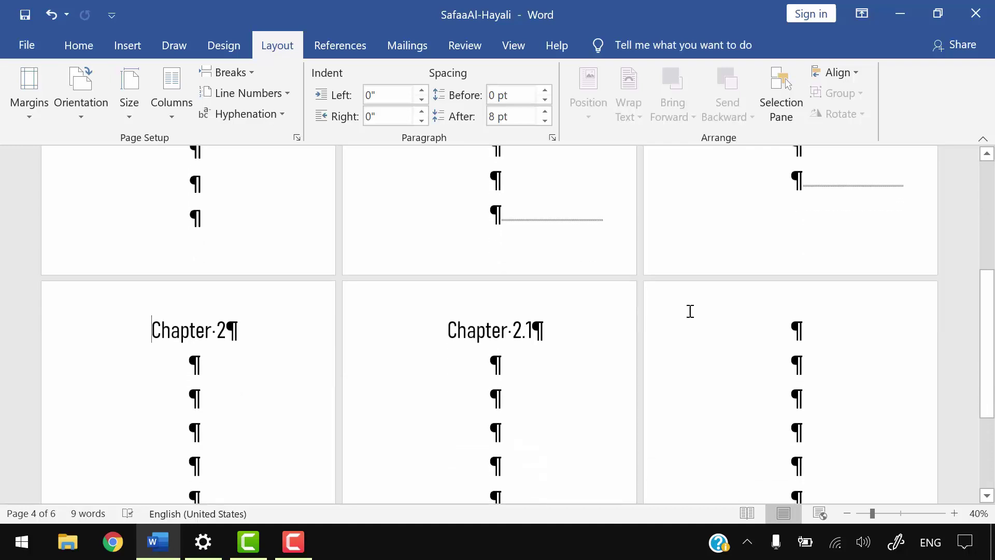
scroll(240, 289, down, 3)
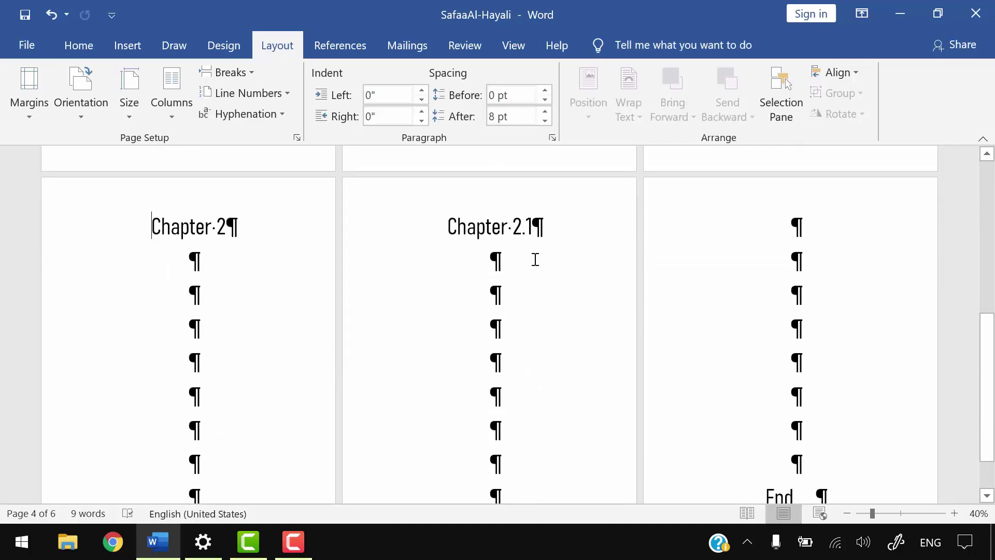
scroll(534, 258, down, 2)
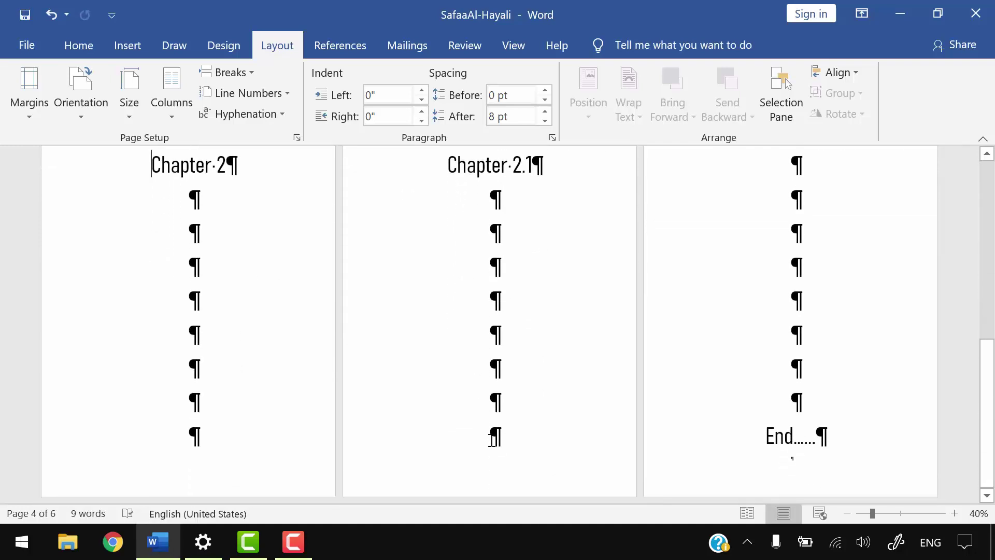
Insert a Next Page section break at the end of page 5
click(521, 431)
click(254, 72)
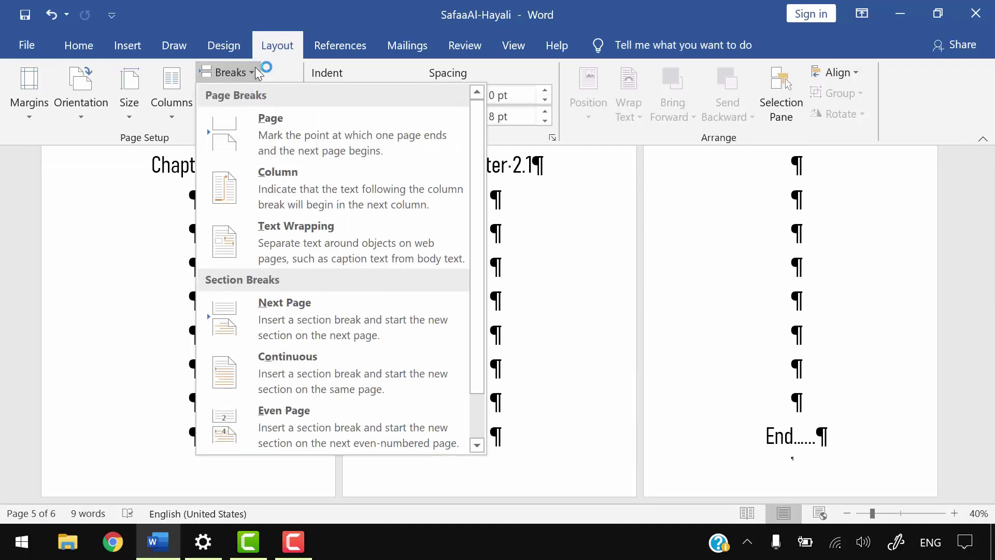
click(373, 319)
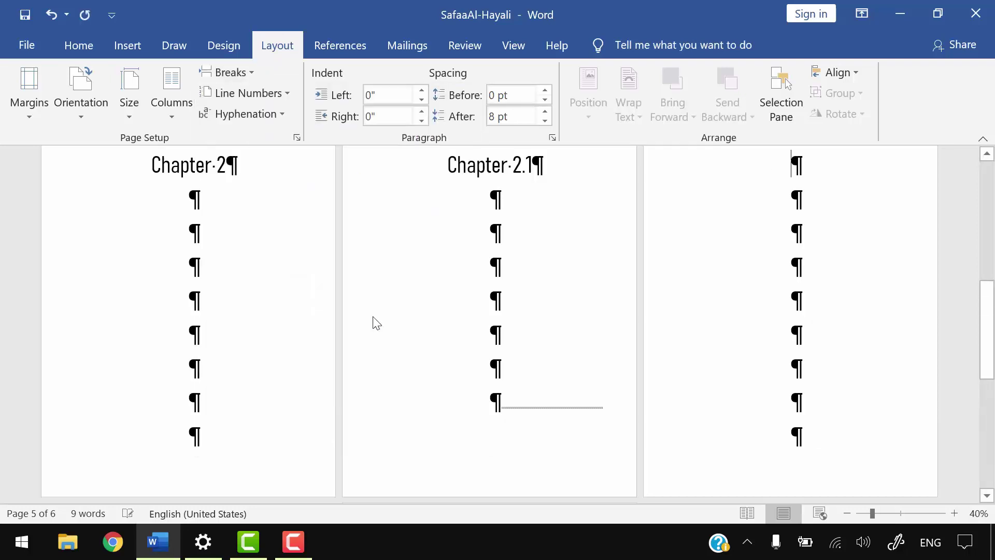
Add a paragraph before the break and delete page 6's empty first paragraph so End...... moves up
click(492, 401)
key(Return)
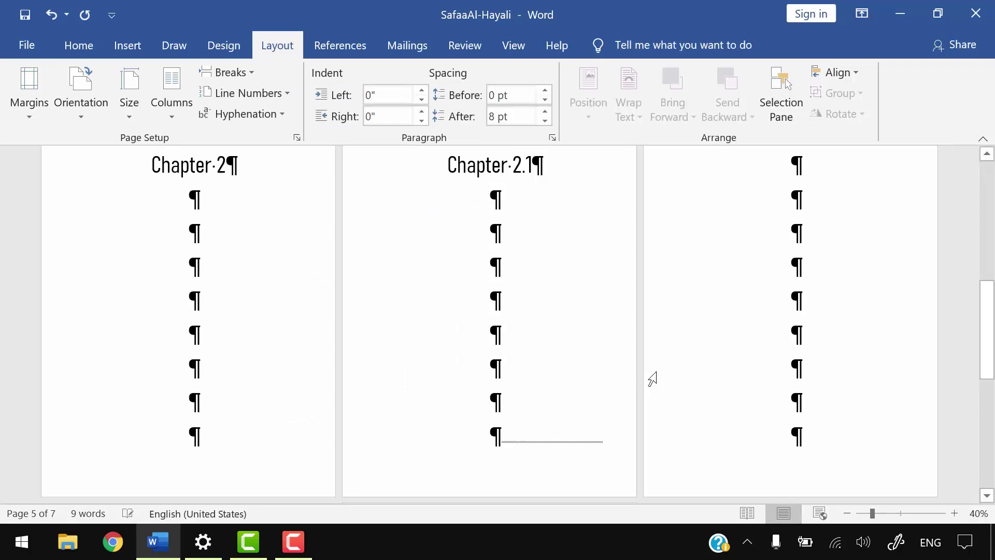
scroll(790, 269, up, 2)
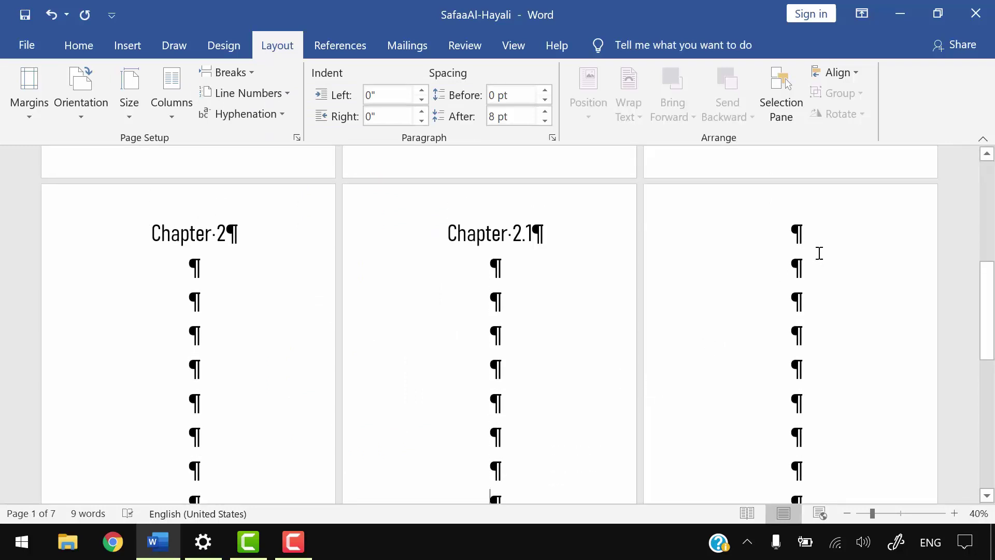
scroll(819, 249, down, 2)
scroll(819, 228, up, 1)
click(817, 217)
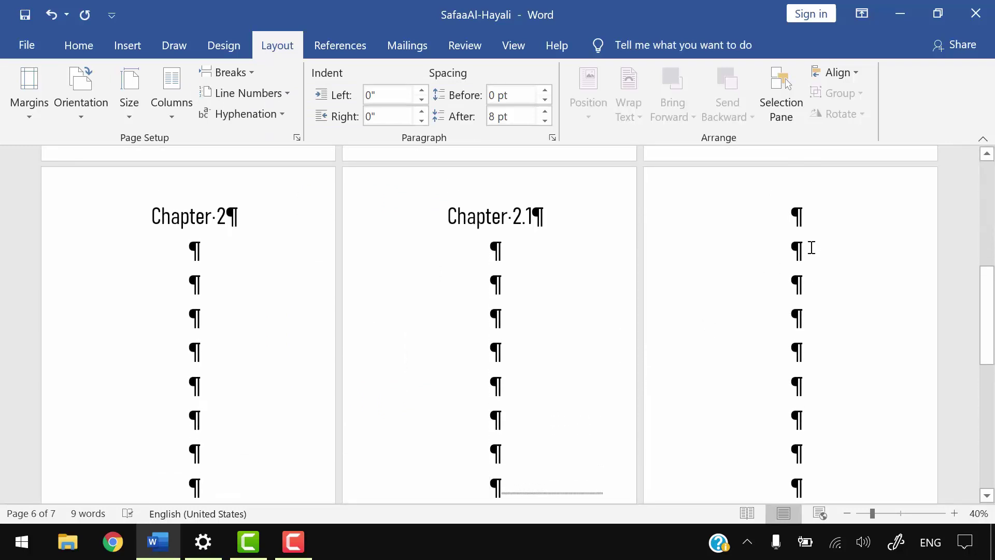
drag(809, 242, 807, 215)
key(Delete)
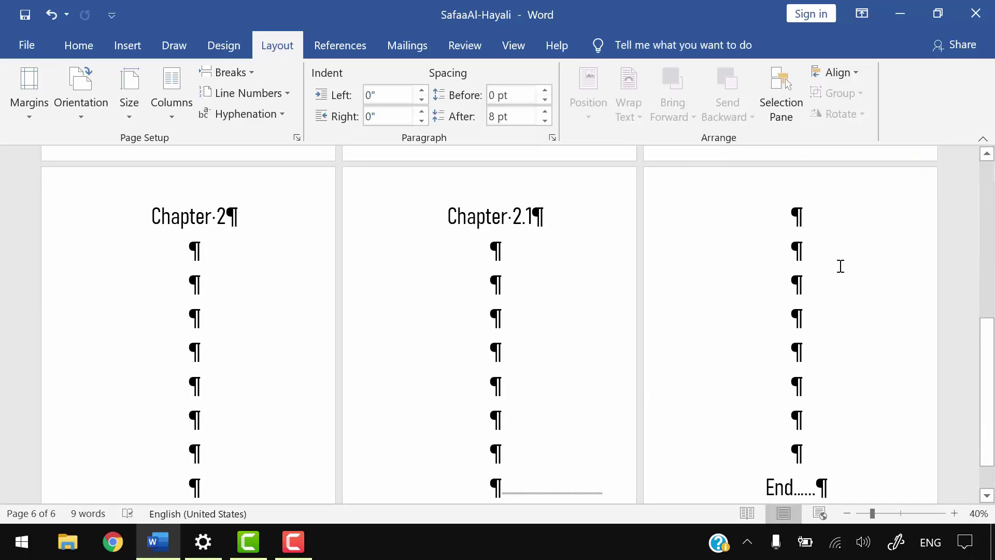
scroll(841, 266, down, 2)
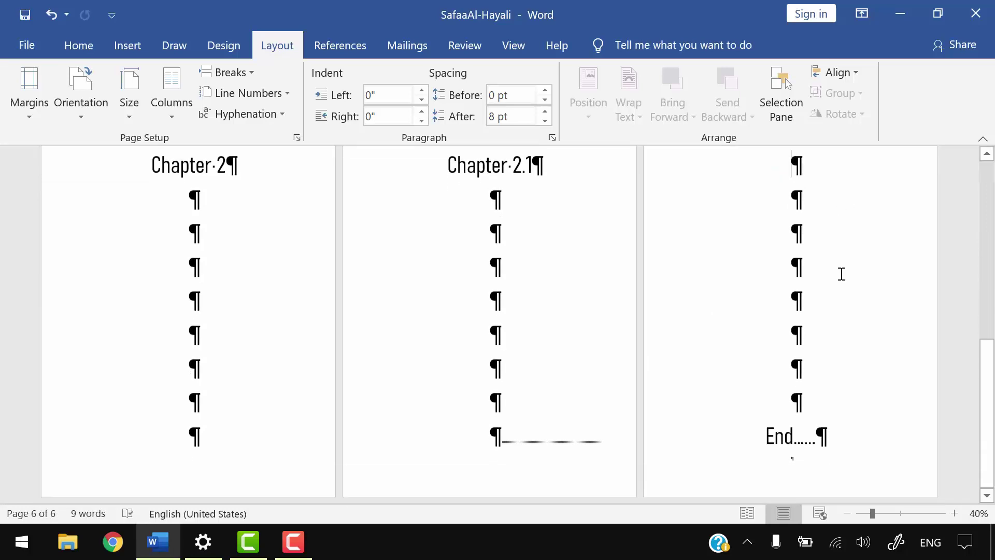
Open the footers and turn off Link to Previous for the Section 2 footer
double_click(522, 469)
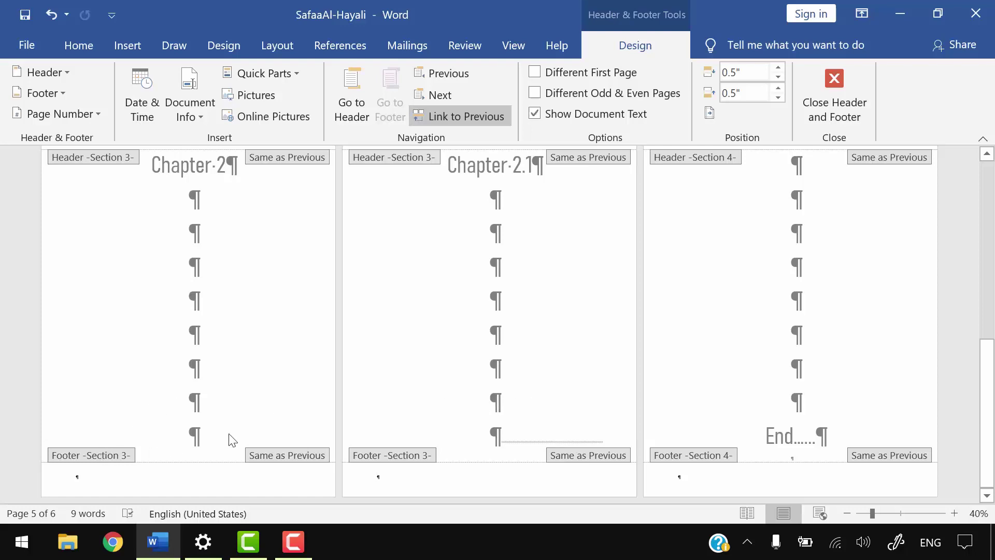
scroll(737, 446, up, 5)
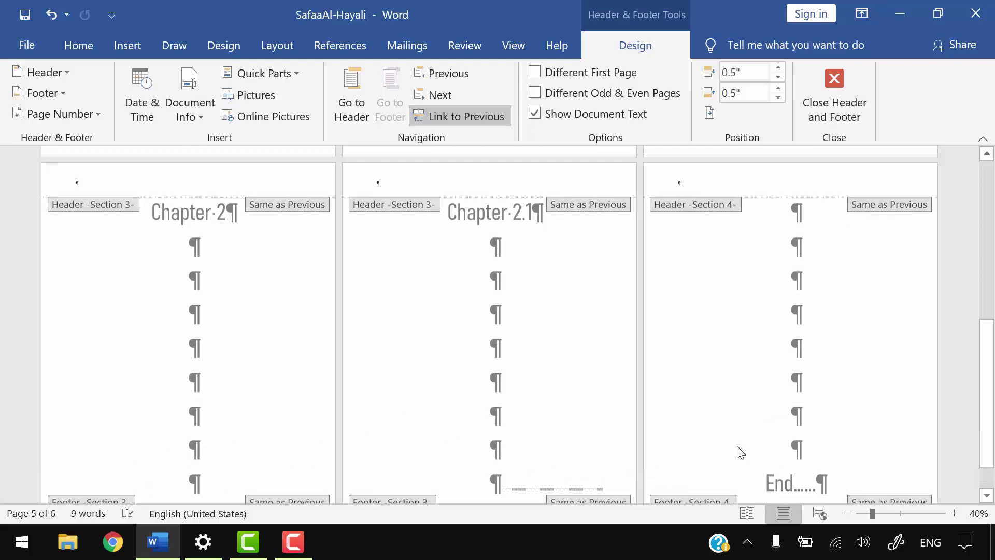
scroll(589, 395, up, 2)
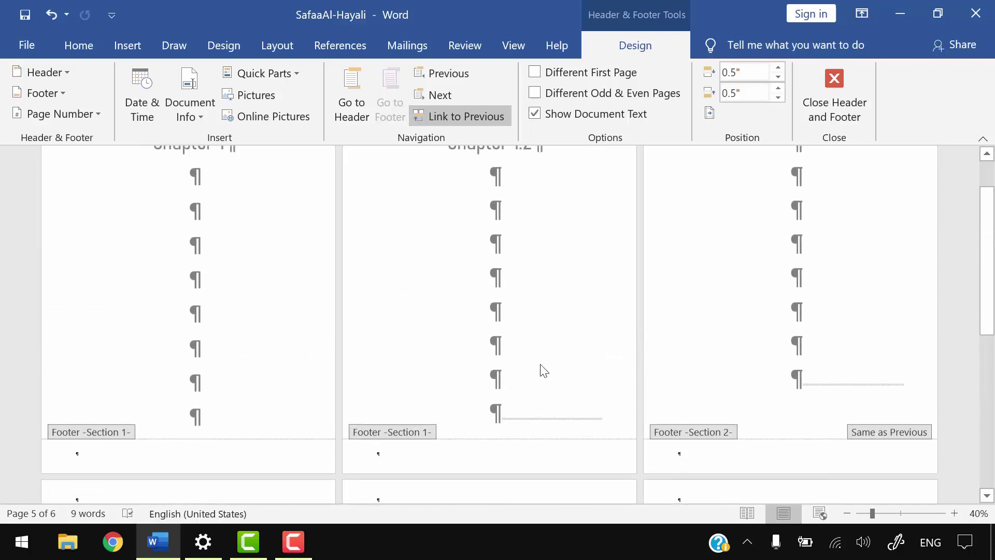
scroll(594, 267, down, 1)
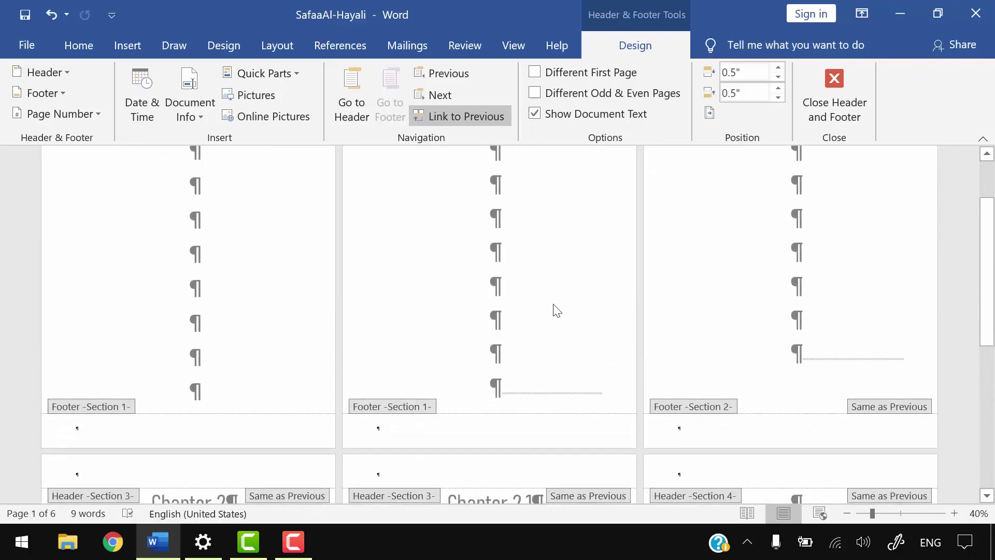
scroll(519, 322, up, 1)
scroll(532, 260, up, 1)
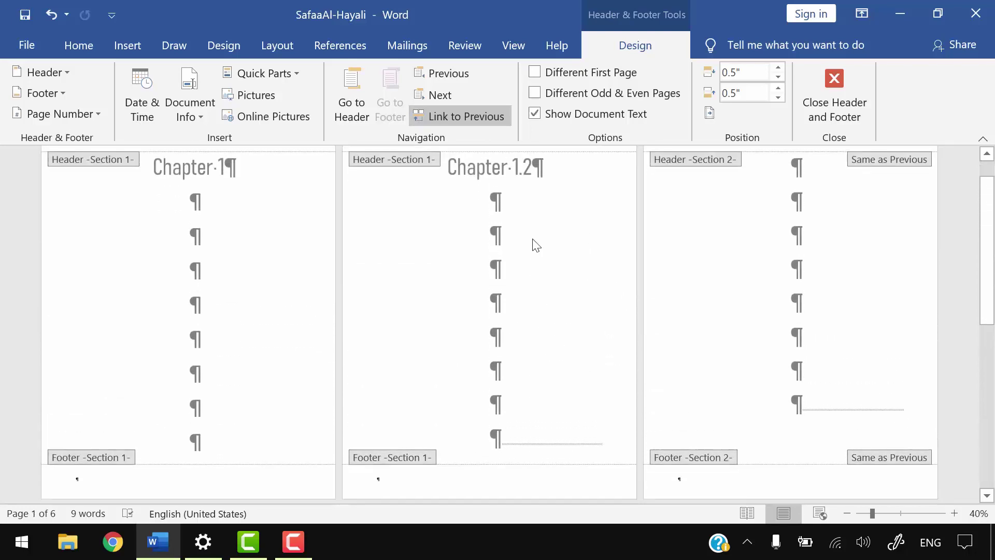
scroll(513, 322, down, 1)
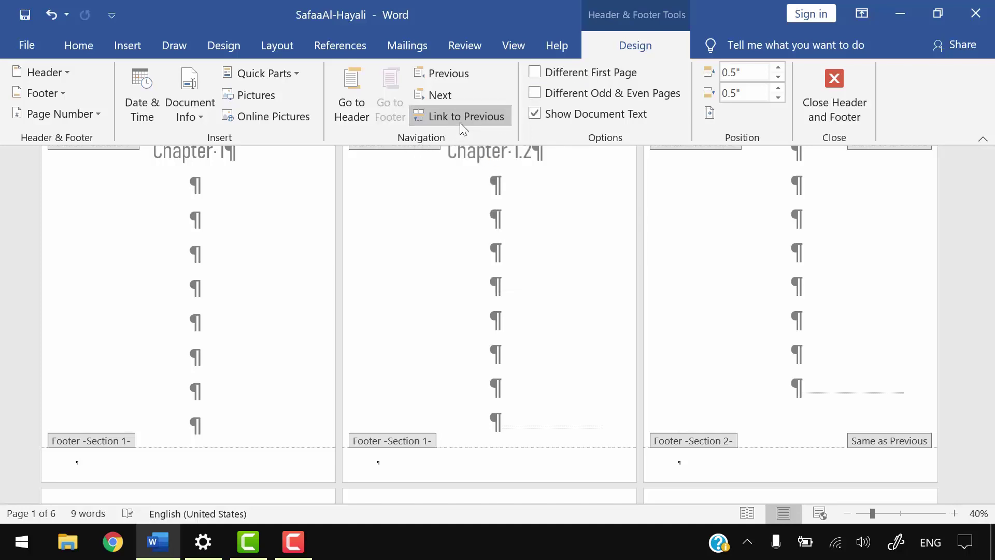
scroll(483, 119, down, 5)
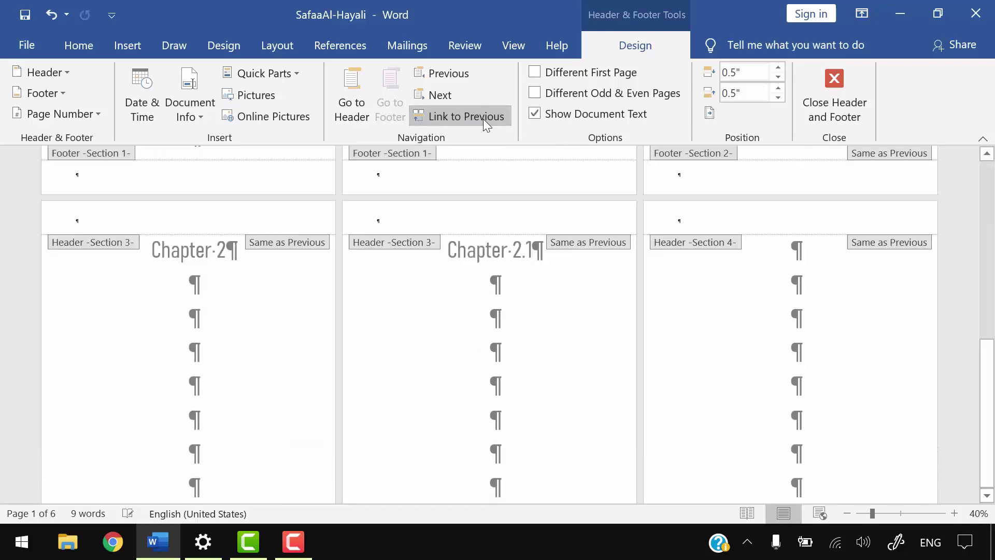
scroll(483, 120, down, 2)
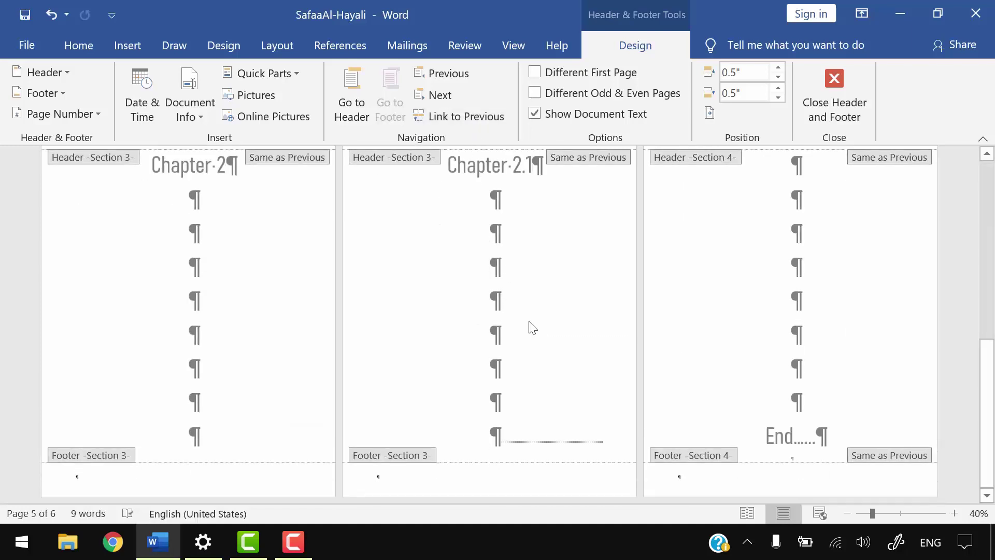
scroll(462, 296, up, 6)
click(168, 349)
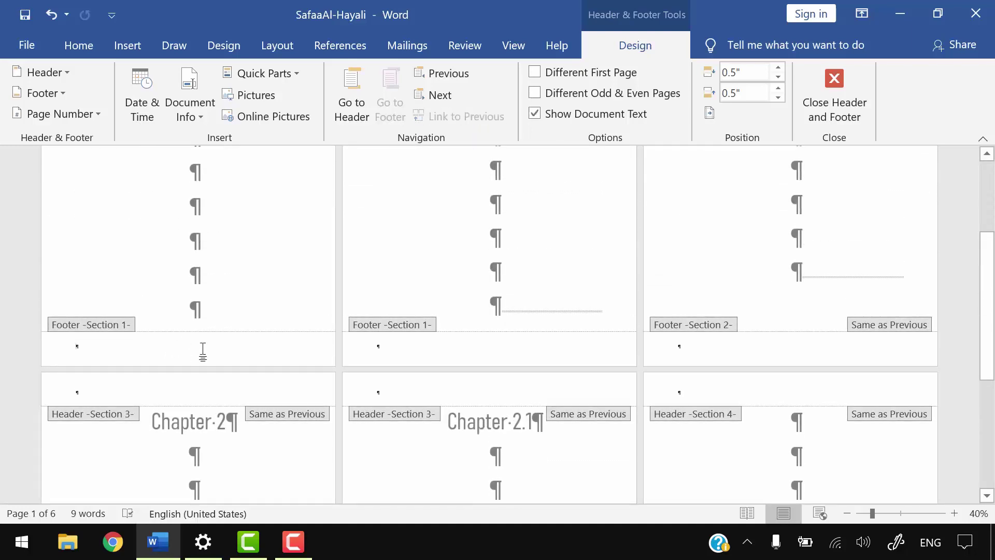
click(444, 347)
click(717, 348)
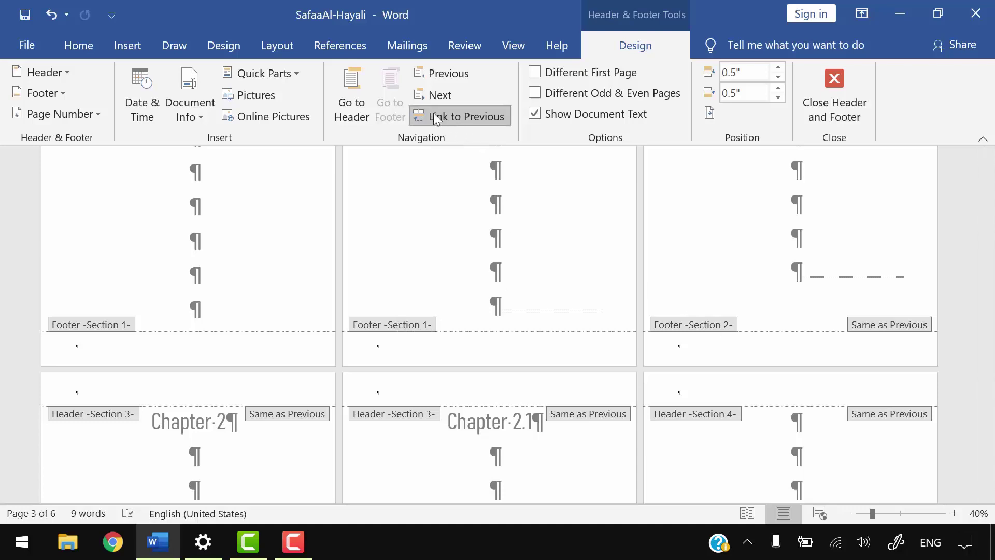
click(454, 116)
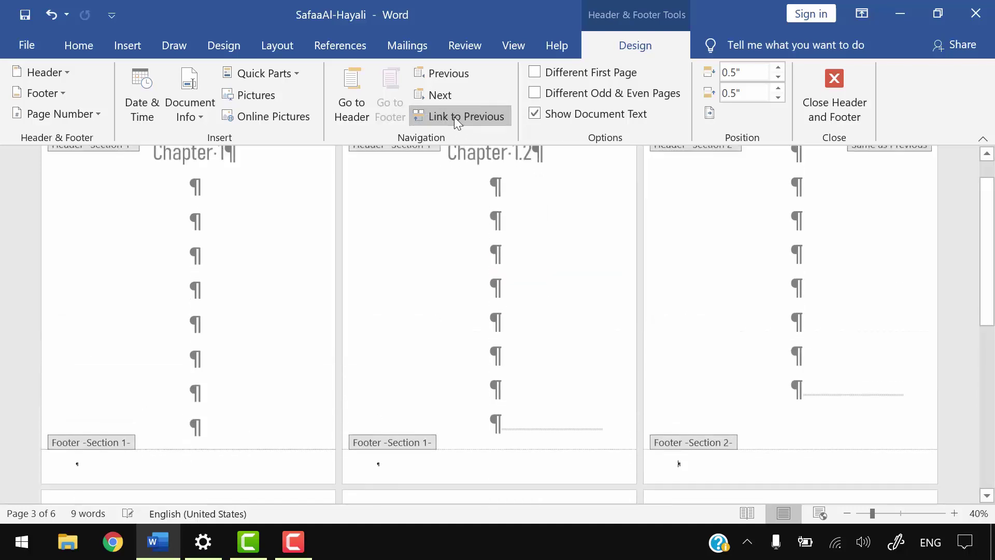
Turn off Link to Previous for the Section 4 footer on the End page
scroll(715, 324, down, 5)
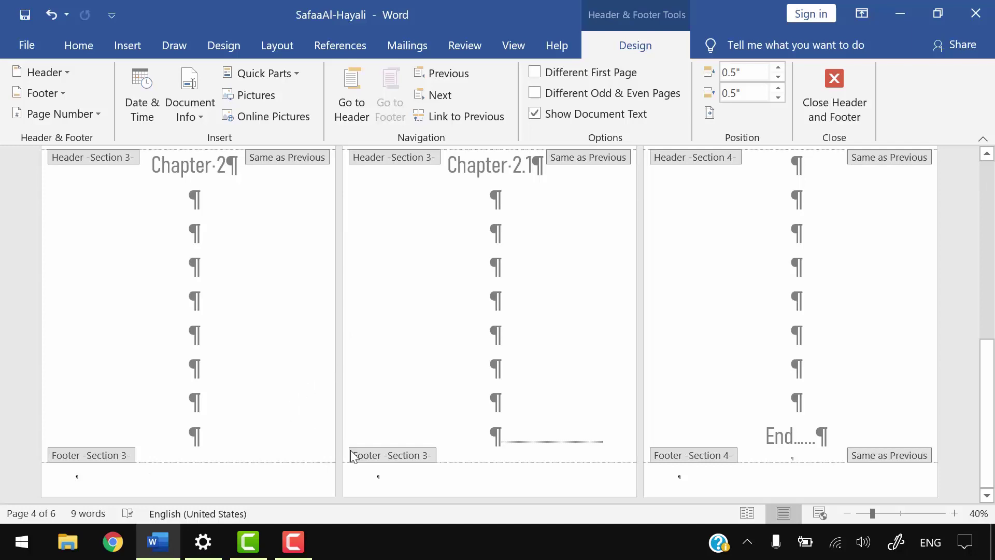
click(686, 476)
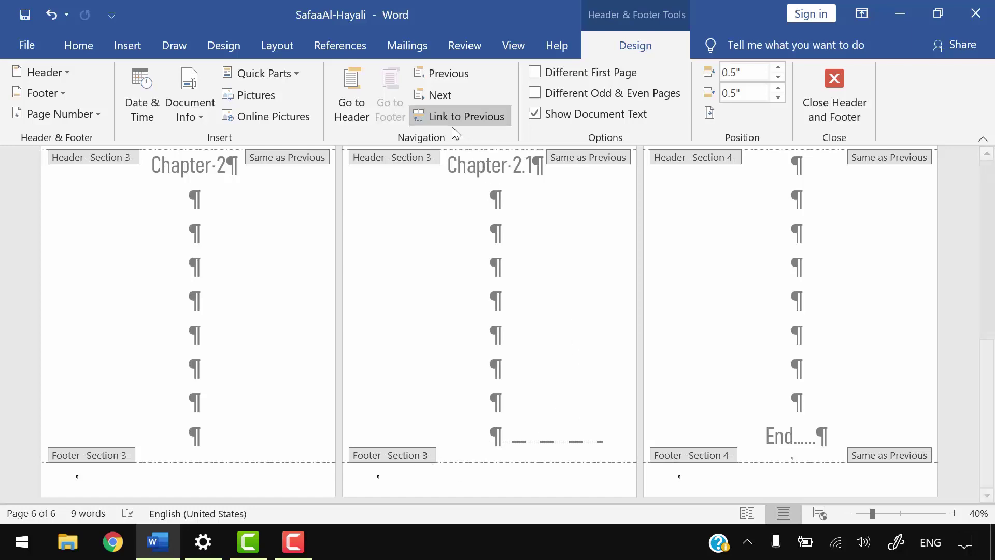
click(473, 116)
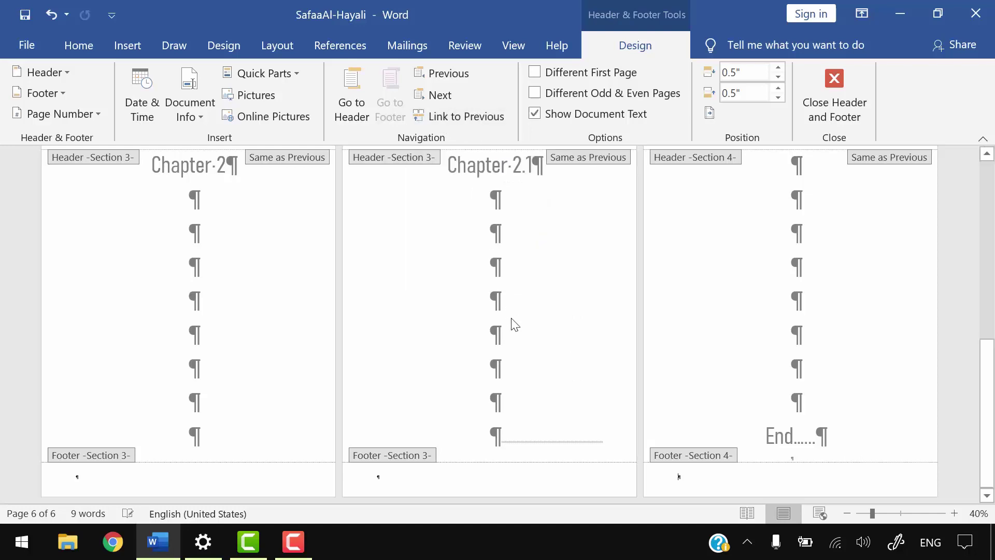
scroll(512, 320, up, 5)
scroll(512, 318, up, 3)
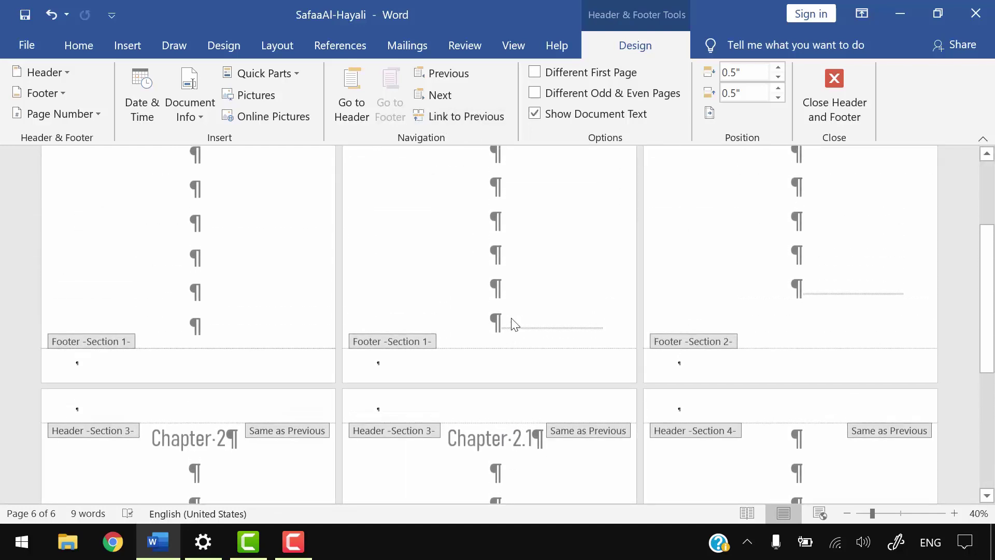
scroll(513, 324, up, 2)
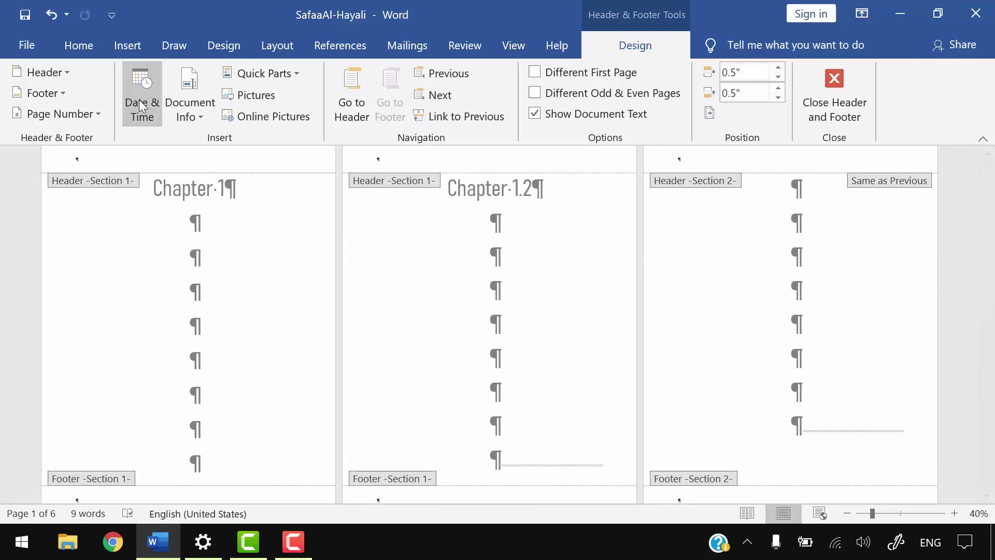
Turn off Show/Hide ¶ on the Home tab so formatting marks are hidden
click(78, 46)
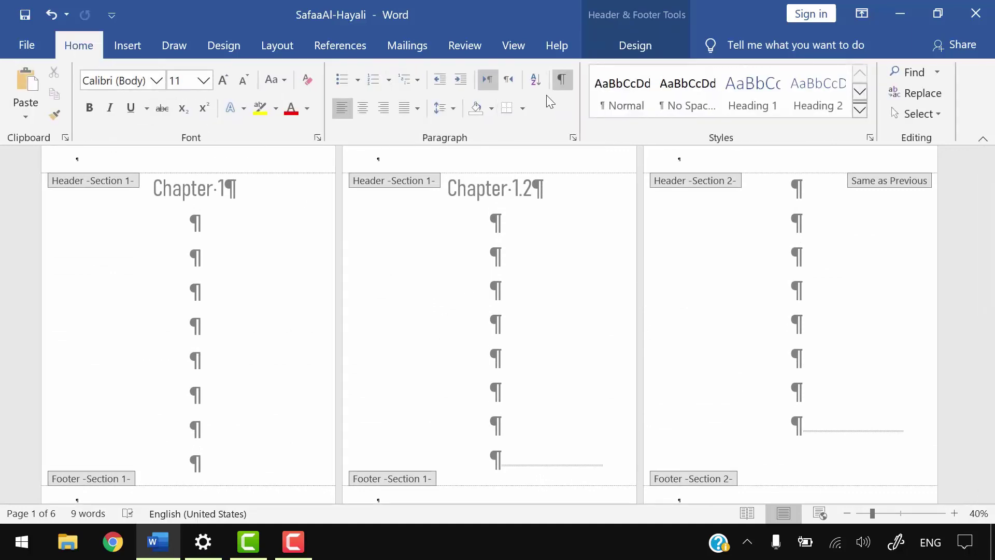
click(561, 79)
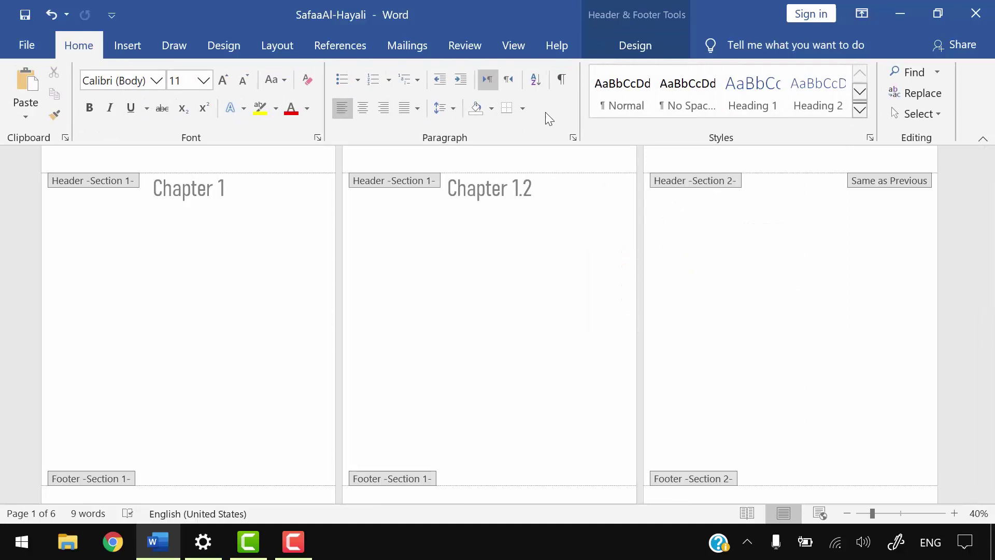
scroll(493, 349, down, 2)
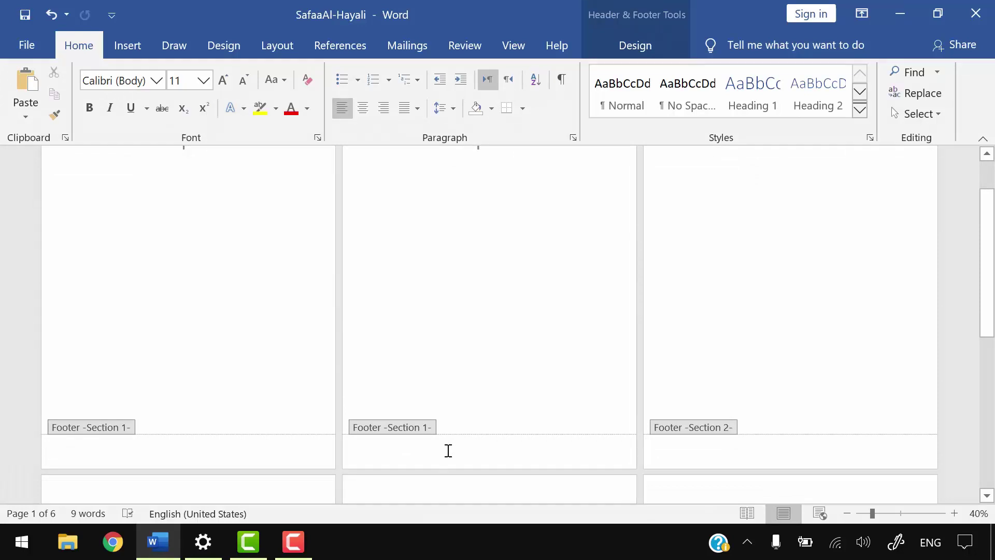
Set page 1's footer numbering to the 1, 2, 3 format, continuing from the previous section
click(197, 462)
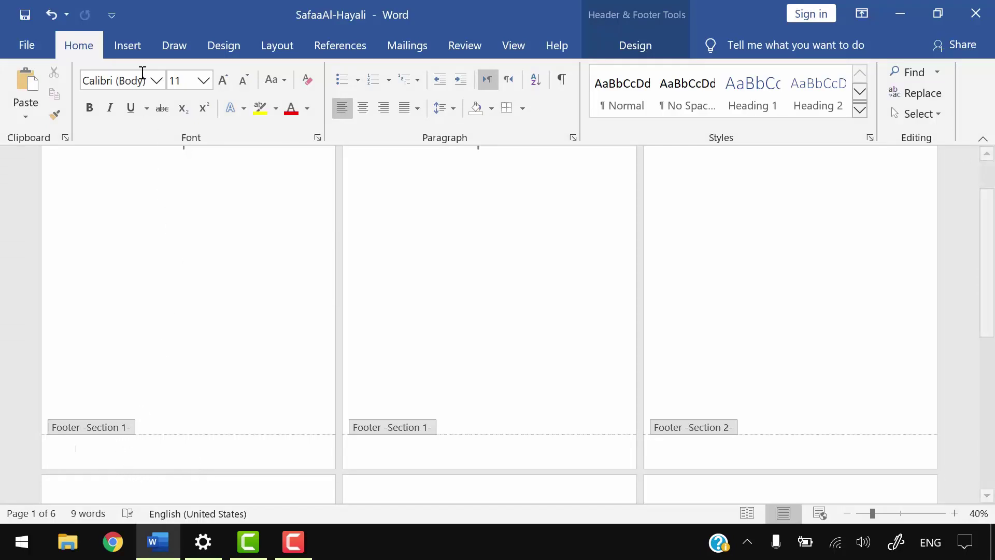
click(133, 53)
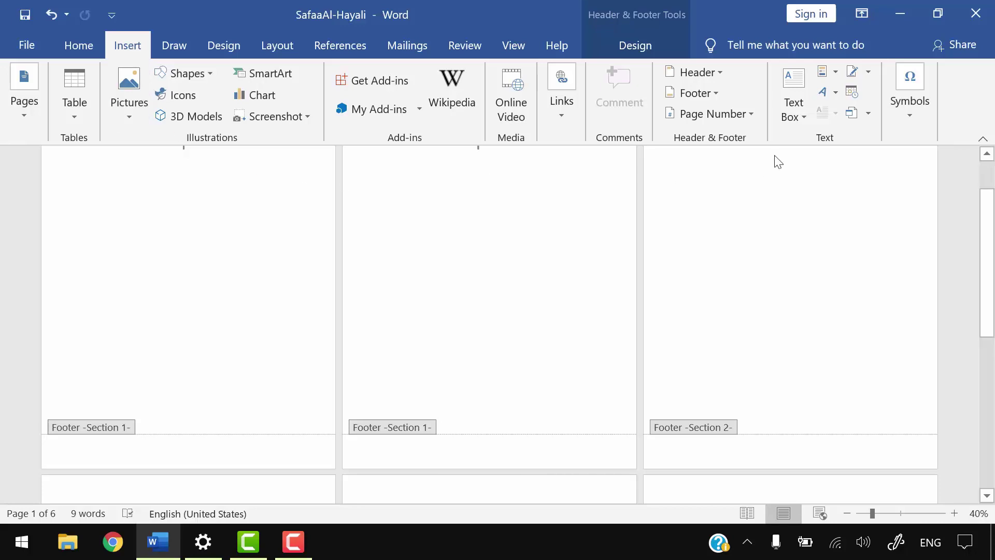
click(751, 115)
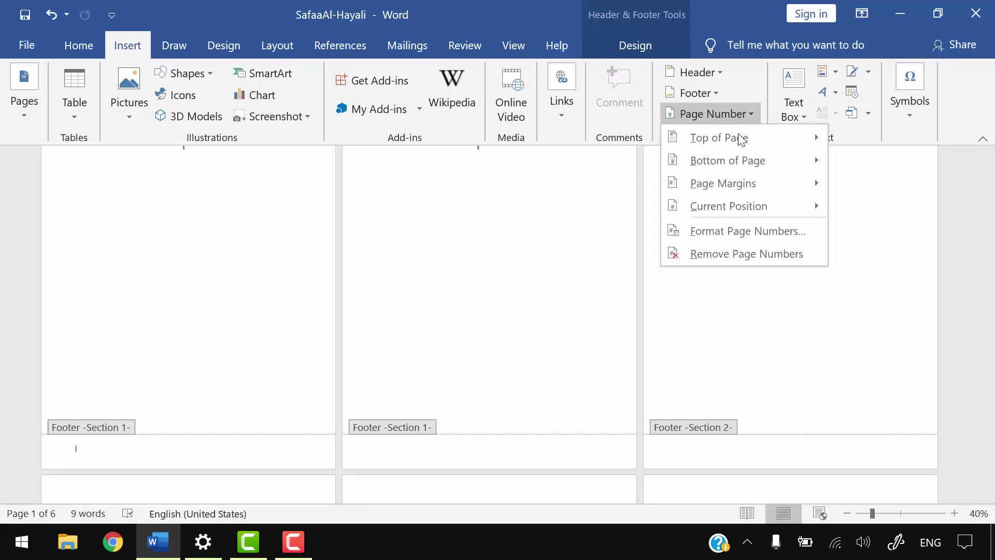
click(743, 237)
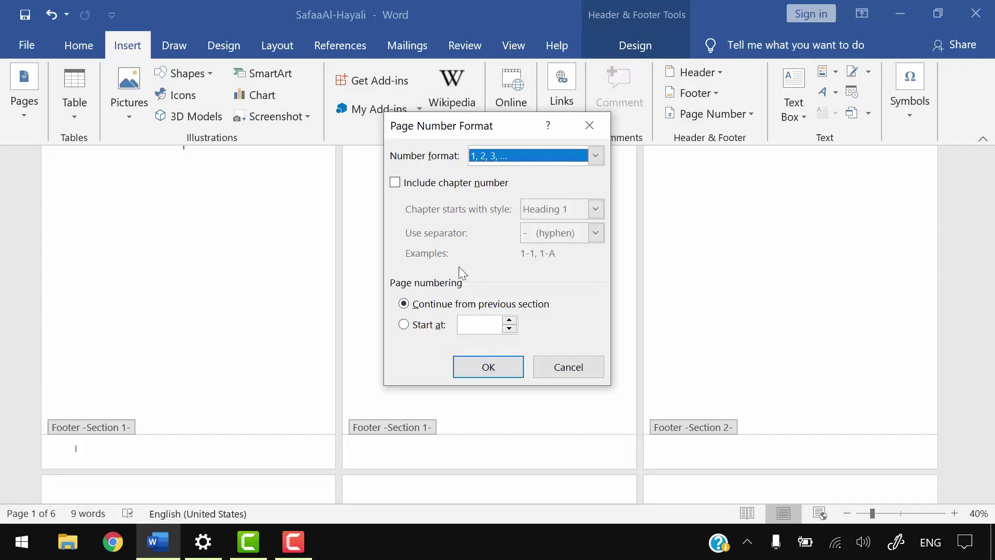
click(488, 366)
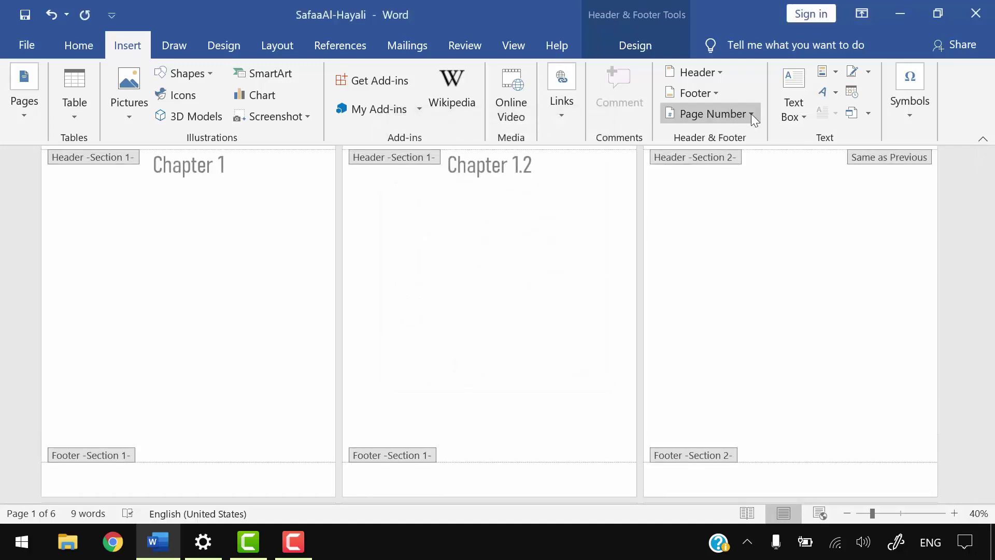
Insert a Plain Number 2 centred page number at the bottom of the page
click(752, 114)
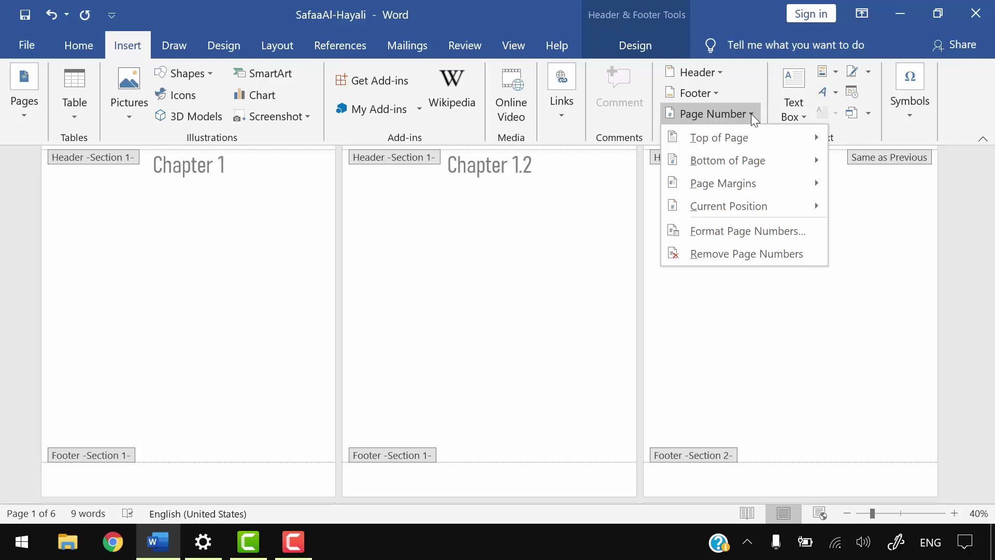
mouse_move(733, 163)
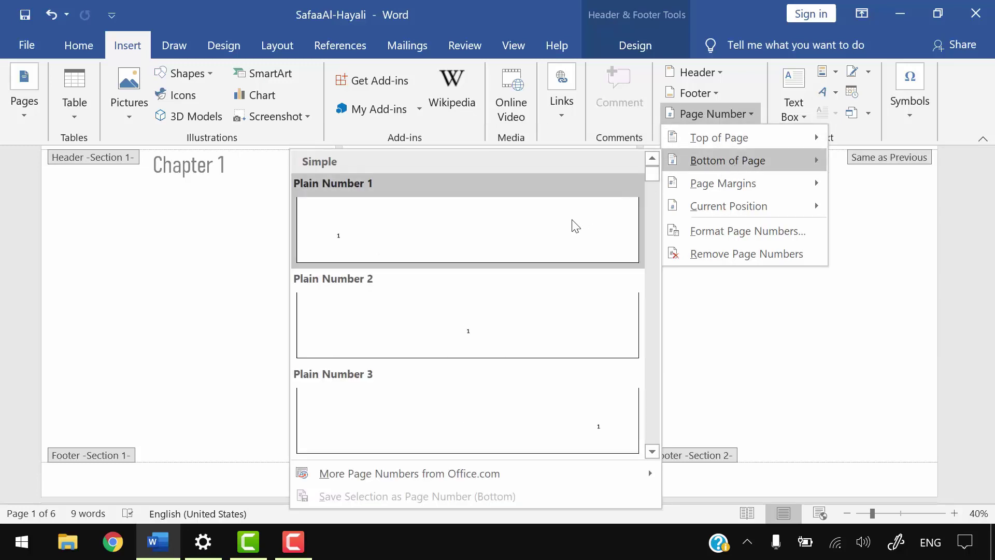
click(481, 318)
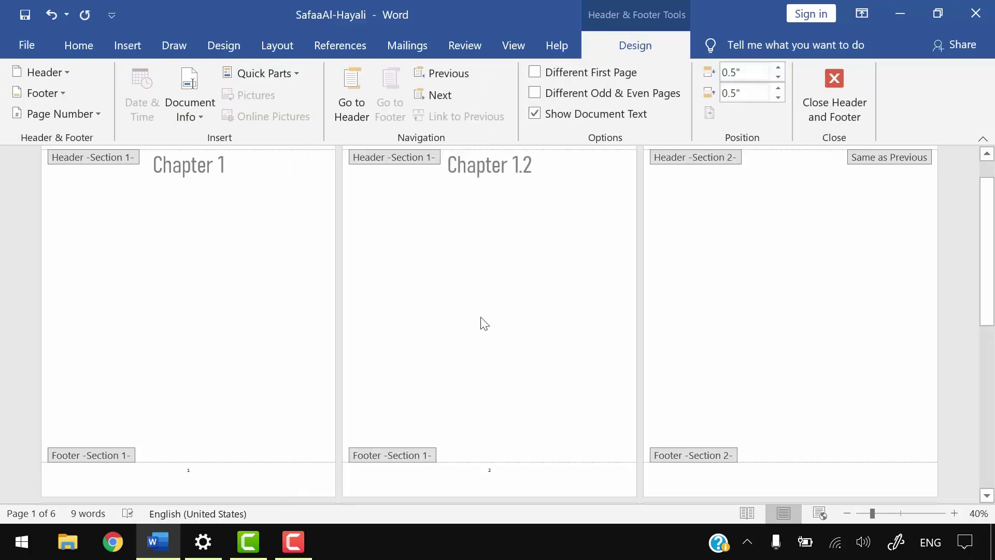
Grow the Section 1 footer page numbers to 28 pt
click(182, 475)
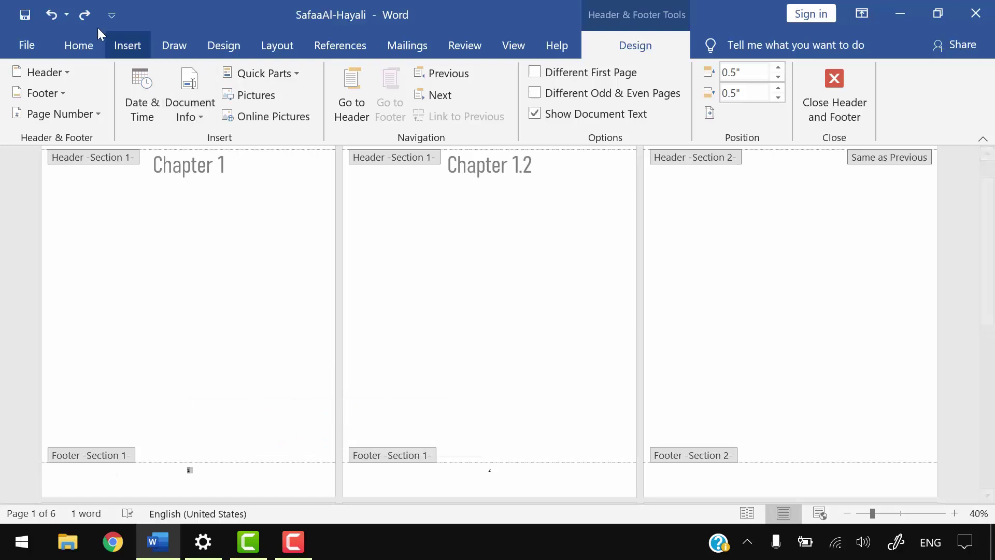
click(77, 45)
click(222, 81)
click(223, 80)
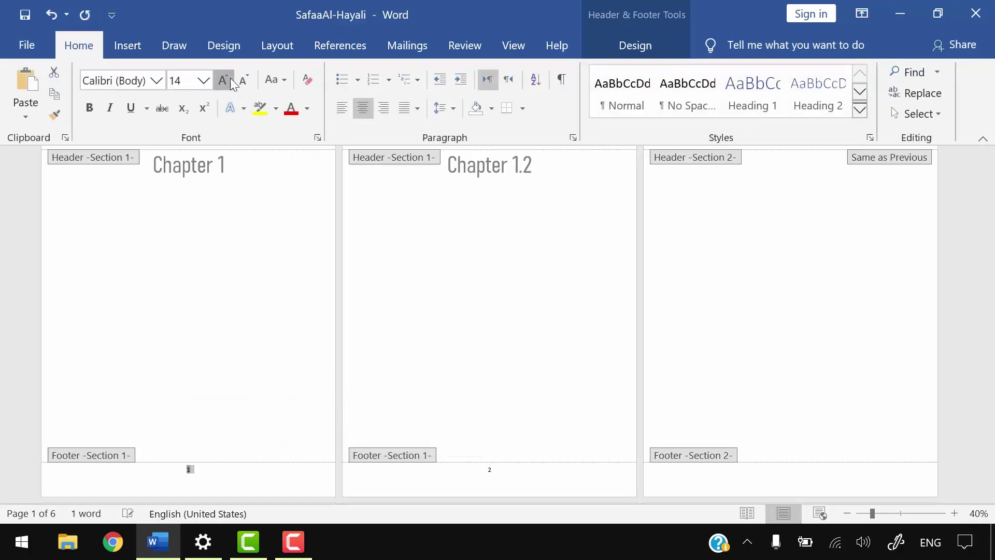
click(229, 81)
click(228, 80)
click(228, 80)
click(228, 80)
click(228, 80)
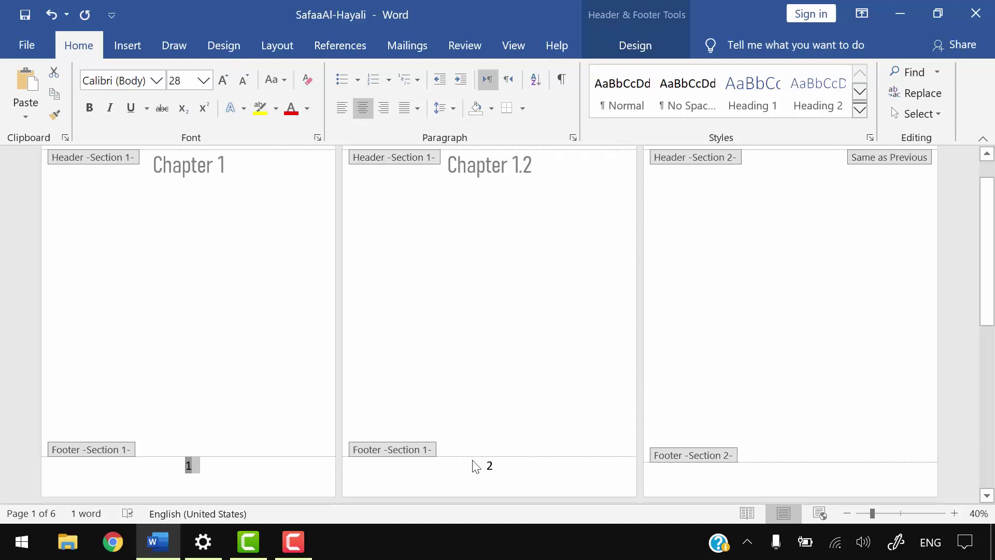
click(544, 461)
drag(990, 234, 990, 390)
drag(993, 432, 993, 438)
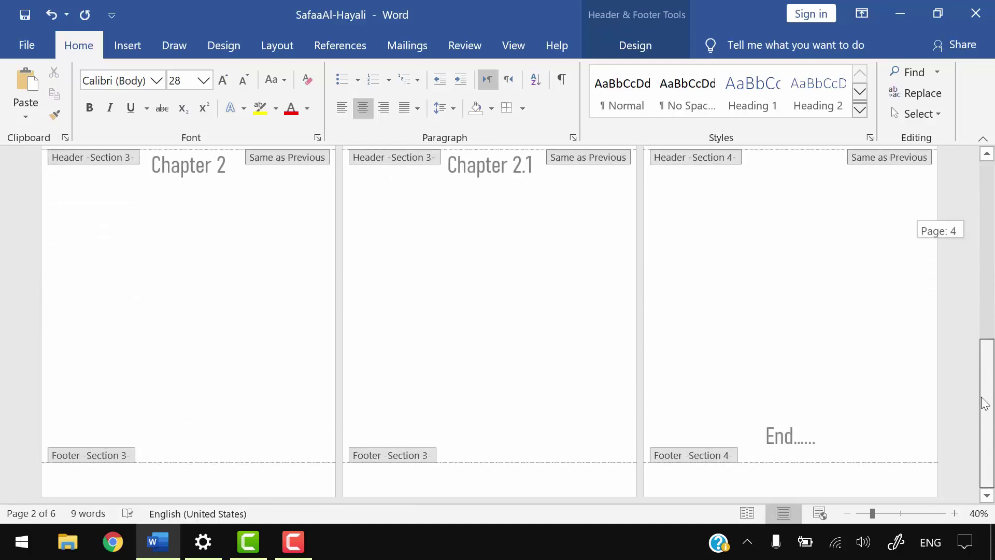
Format the page 4 footer's numbering as lowercase a, b, c, starting at c
click(142, 480)
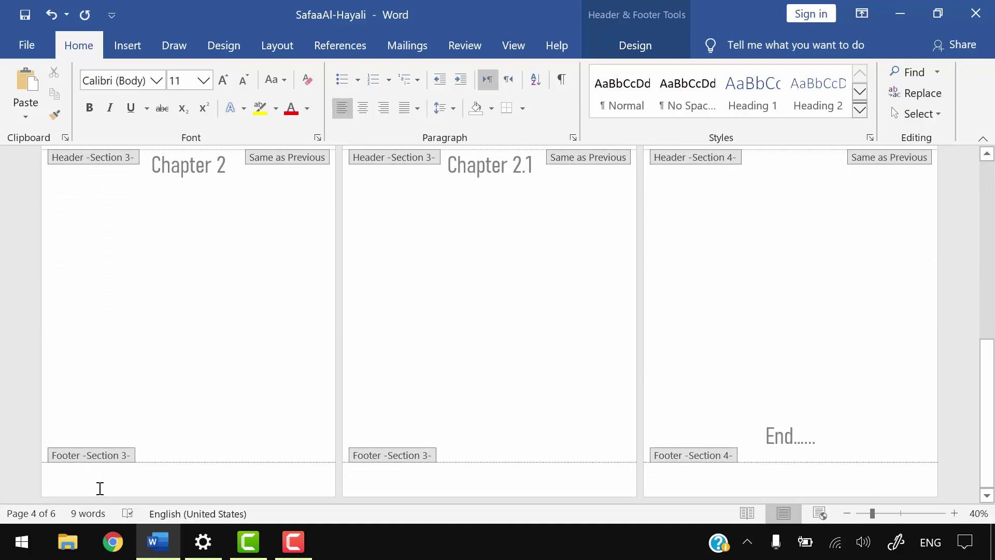
click(133, 49)
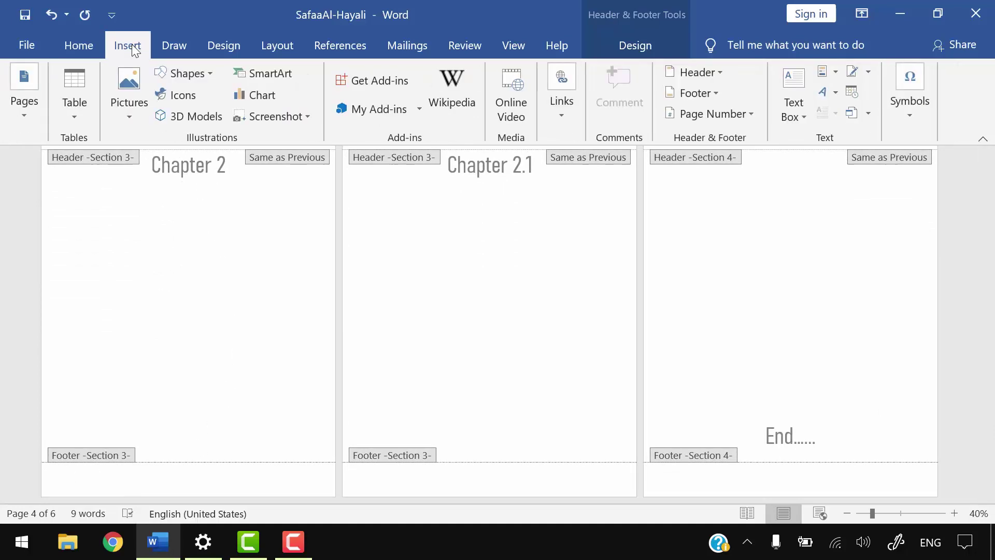
click(730, 114)
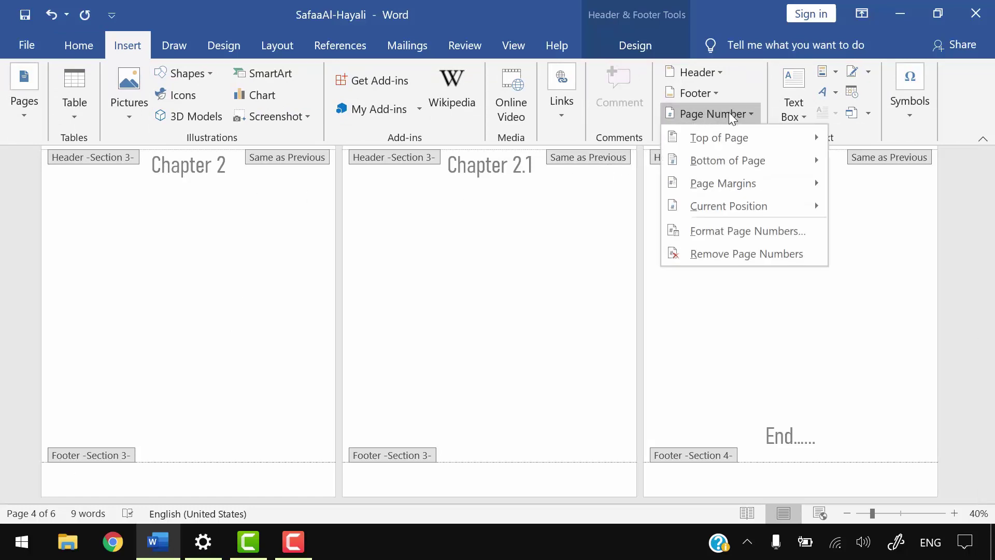
click(747, 229)
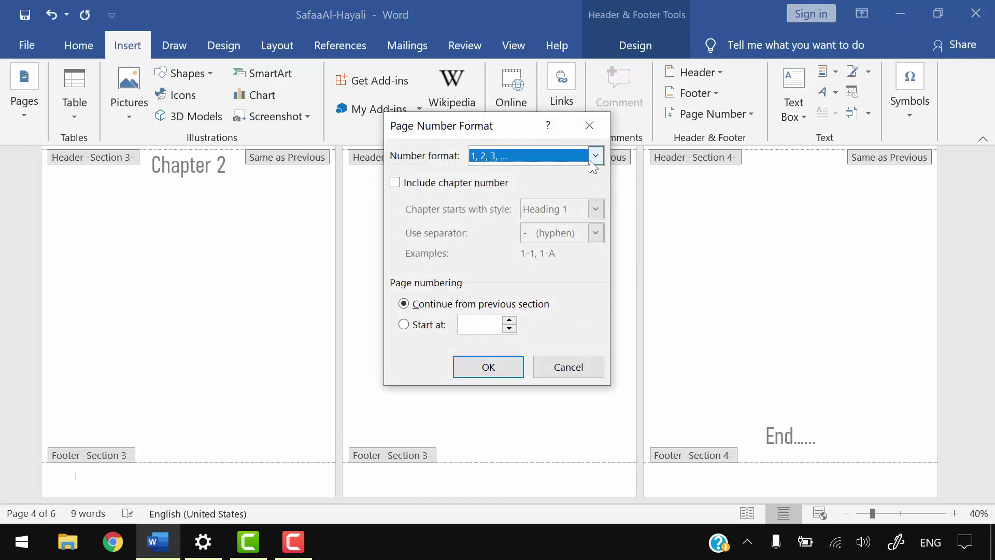
click(596, 157)
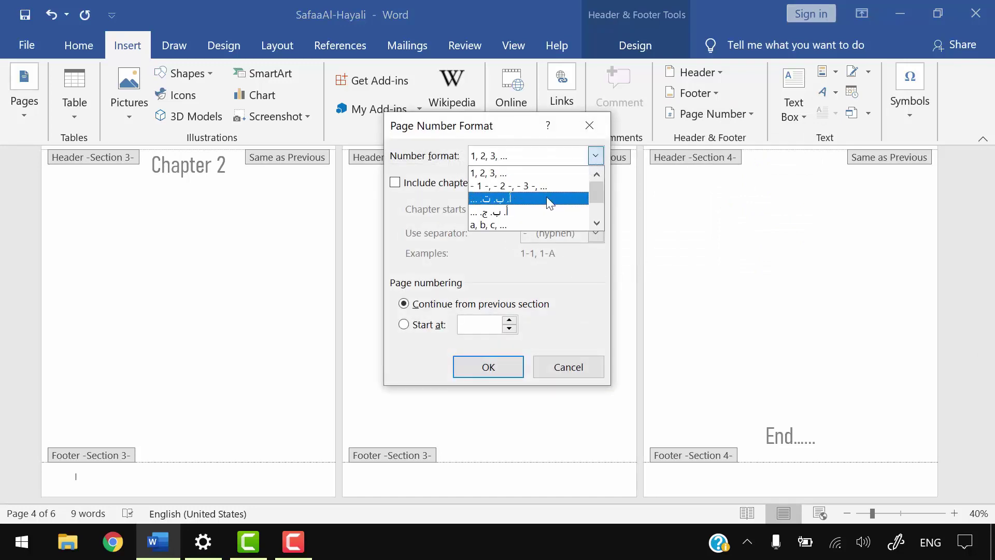
click(507, 223)
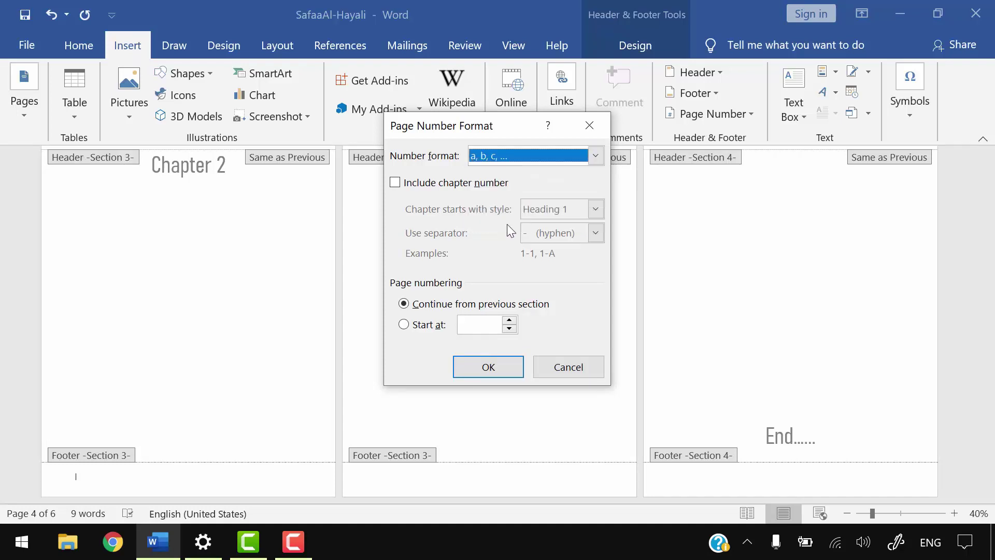
click(404, 324)
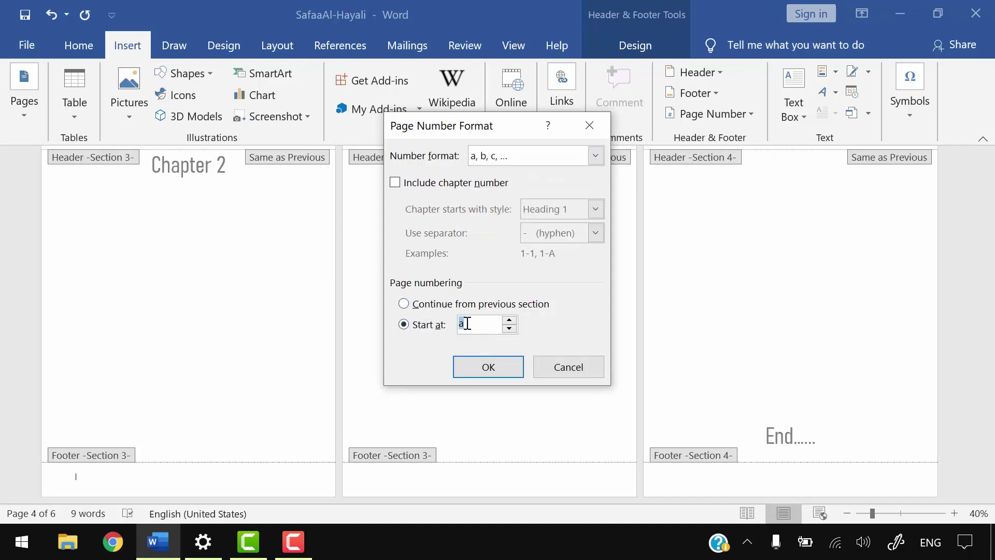
text(c)
click(488, 365)
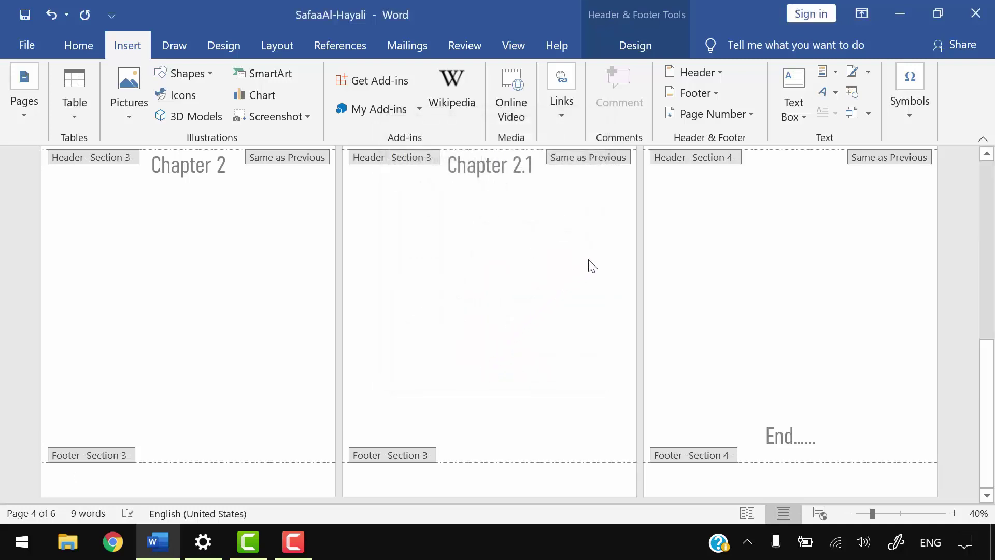
Insert a Plain Number 2 centred page letter at the bottom of the Chapter 2 pages
click(732, 115)
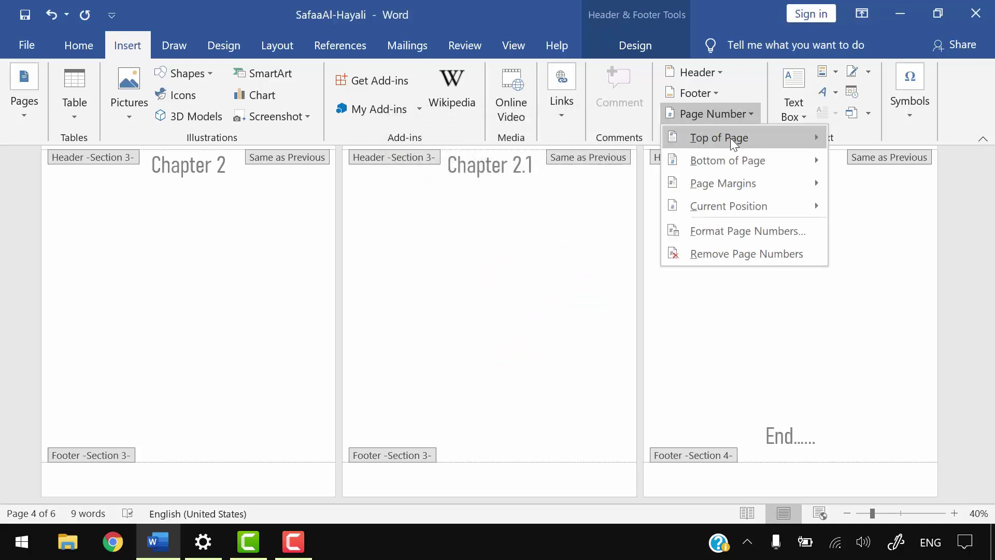
mouse_move(731, 161)
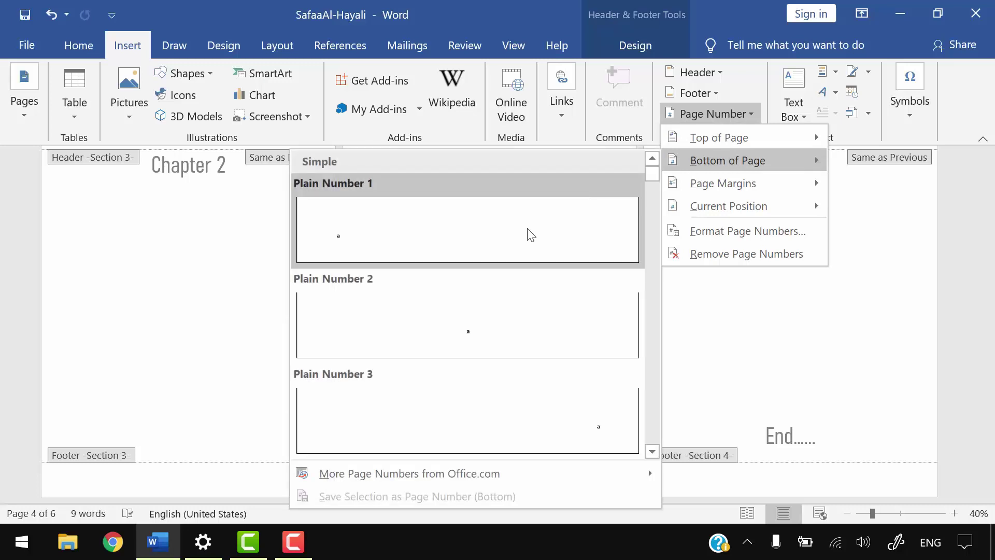
click(503, 302)
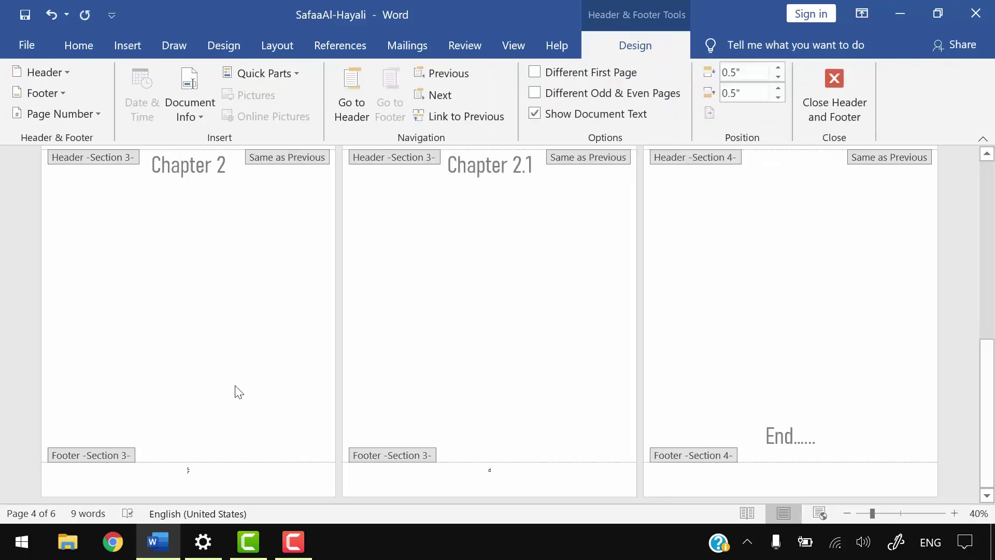
Grow the footer letters c and d to 28 pt and close the footer
double_click(188, 471)
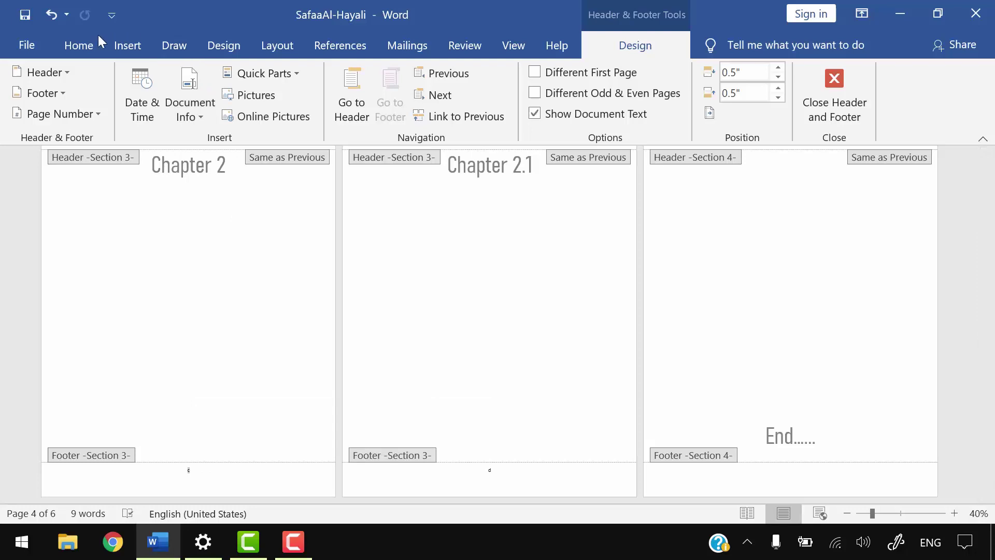
click(86, 44)
click(222, 80)
click(222, 80)
click(222, 80)
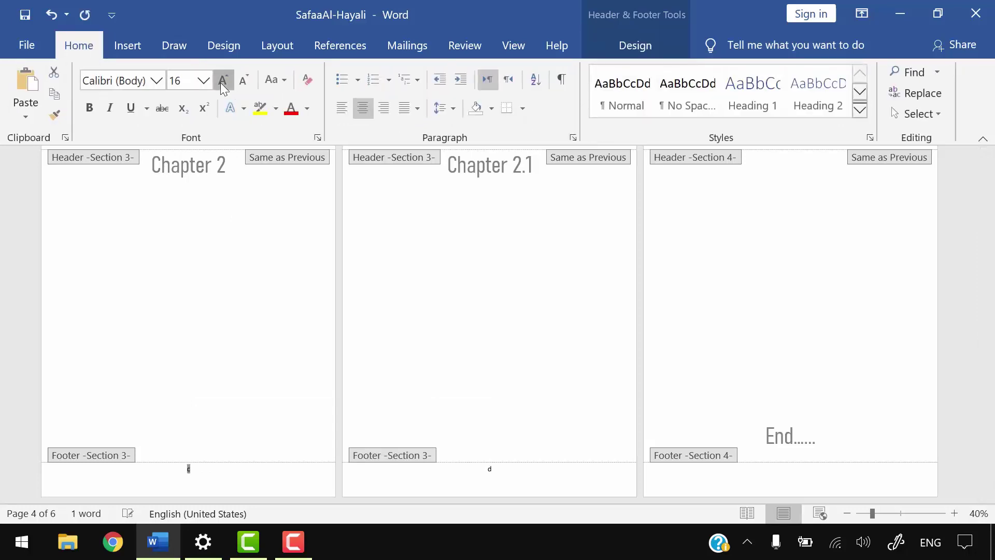
click(223, 80)
click(222, 80)
click(223, 82)
click(222, 82)
click(222, 82)
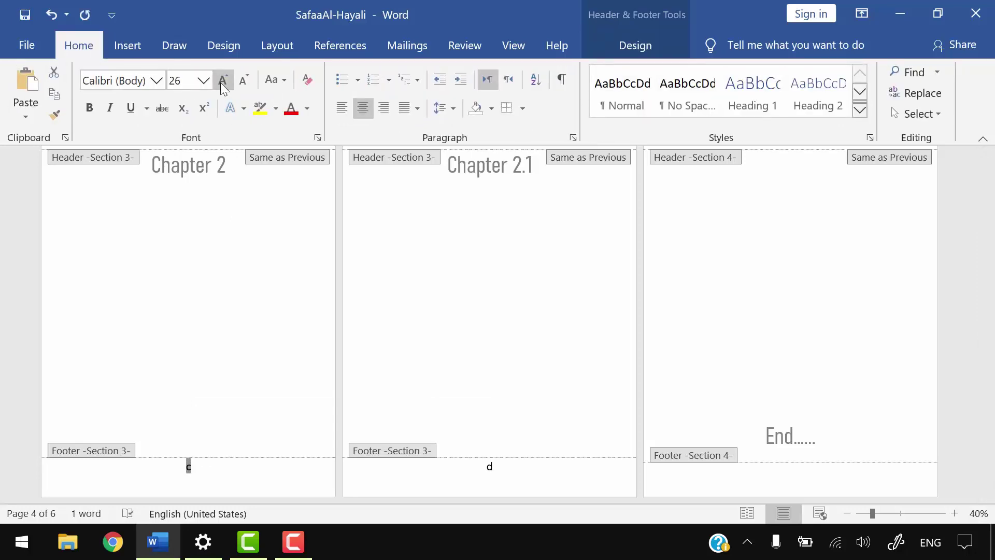
click(223, 82)
click(193, 478)
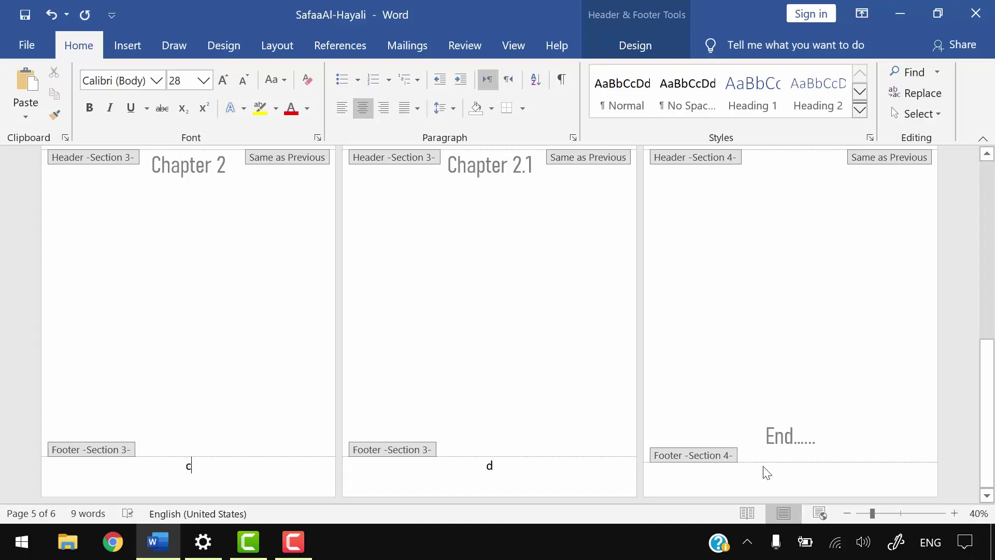
double_click(760, 303)
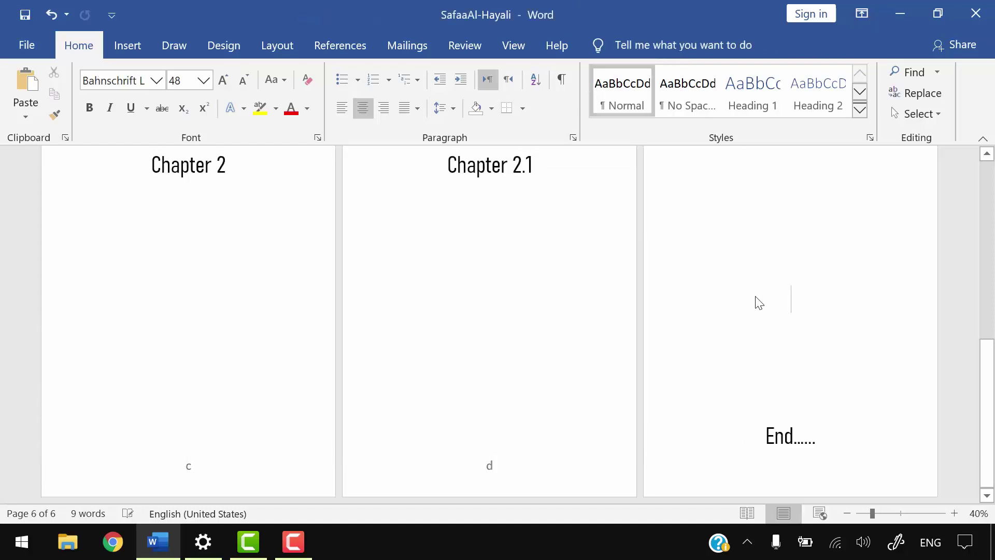